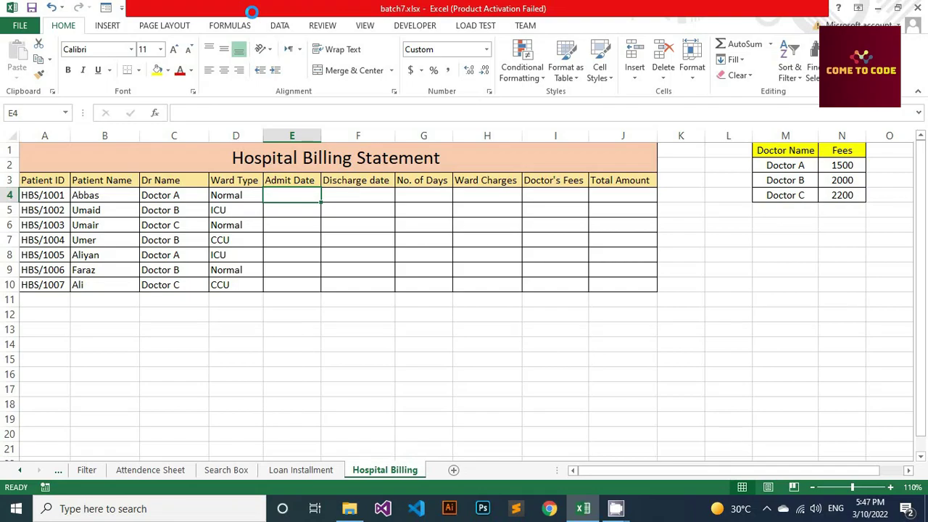
Step: Review the Patient ID, Patient Name and Dr Name columns and the first patient's name and doctor
scroll(252, 269, up, 3)
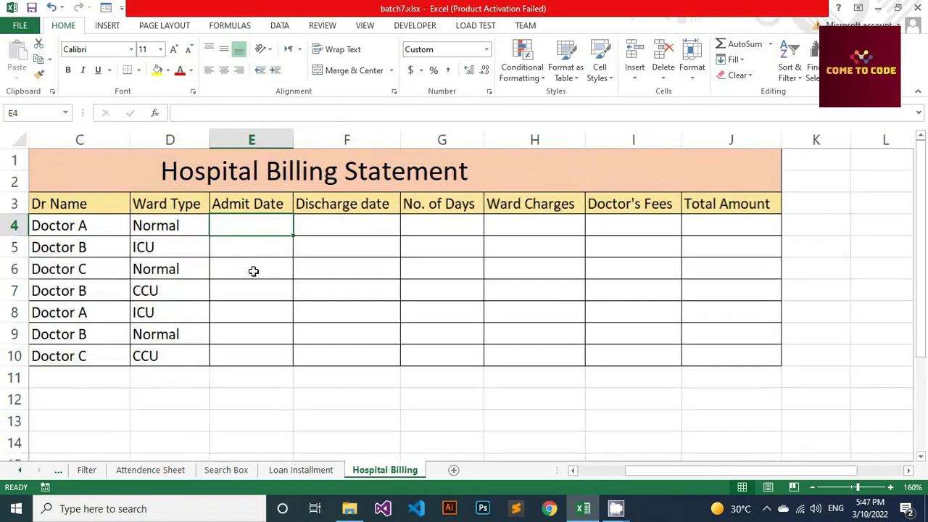
drag(630, 471, 598, 472)
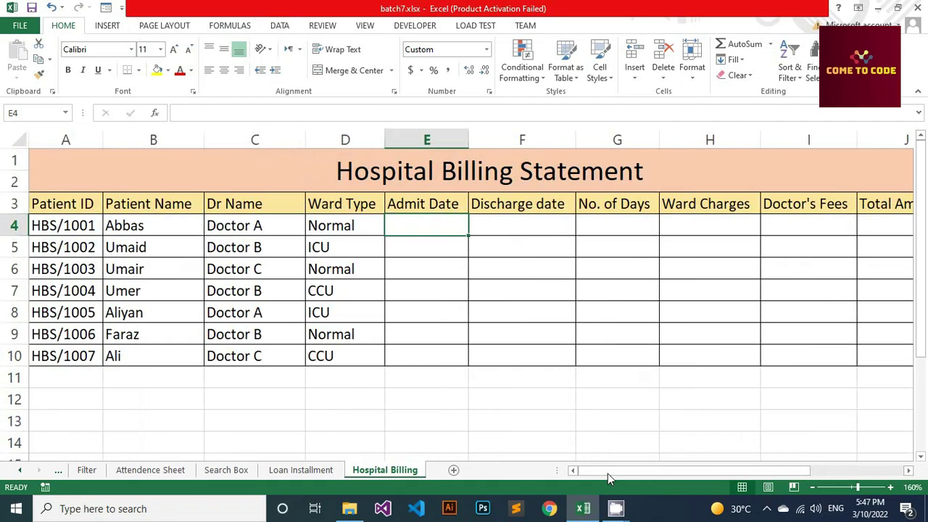
click(58, 203)
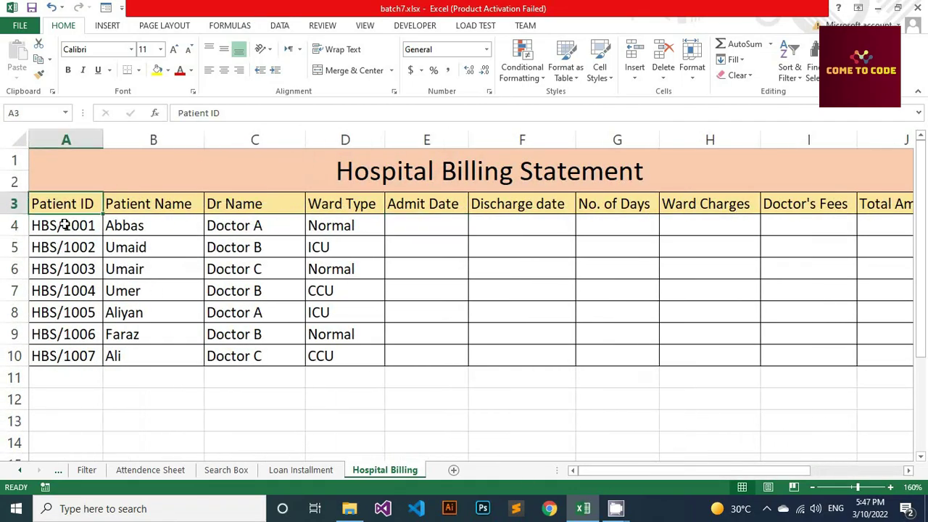
click(147, 208)
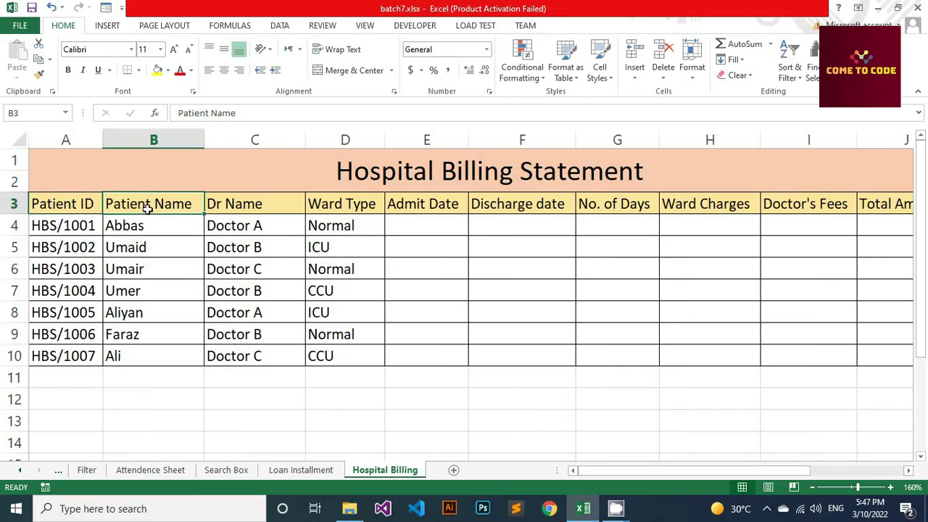
click(228, 208)
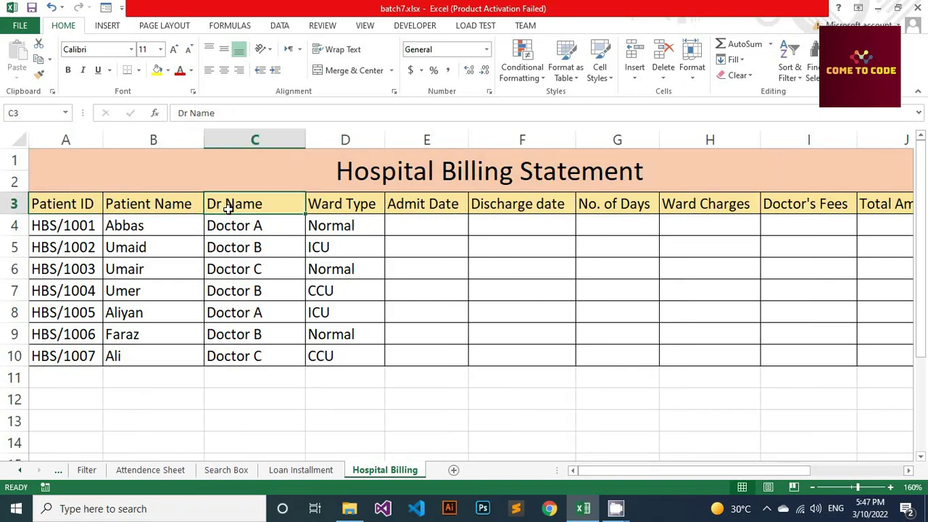
click(153, 206)
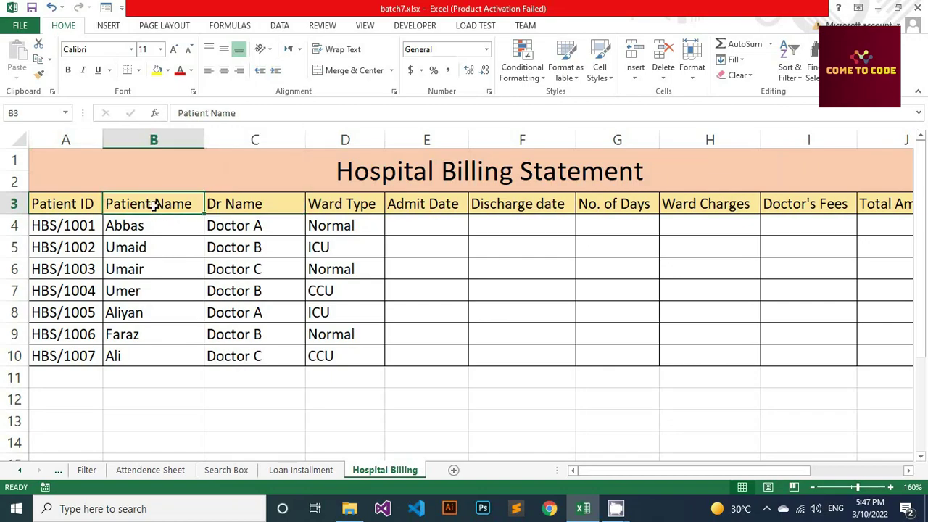
click(229, 204)
click(238, 221)
click(176, 210)
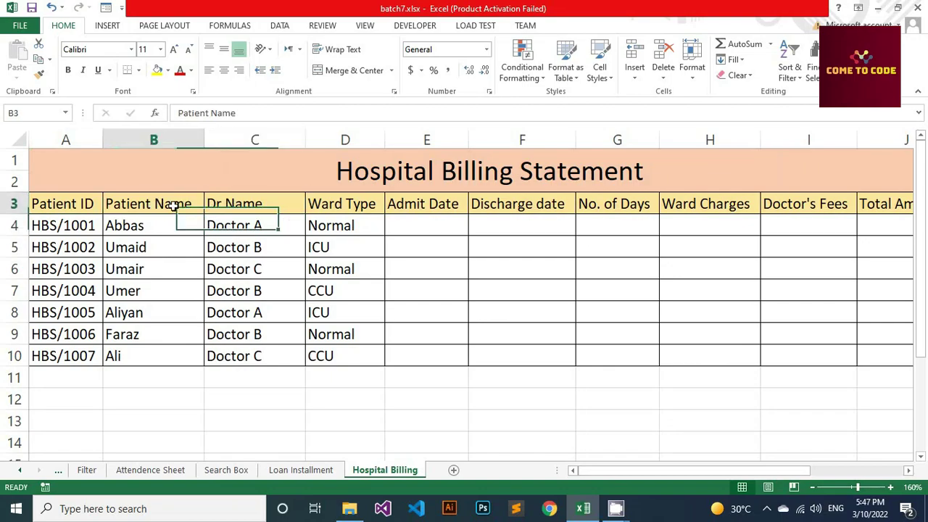
click(163, 231)
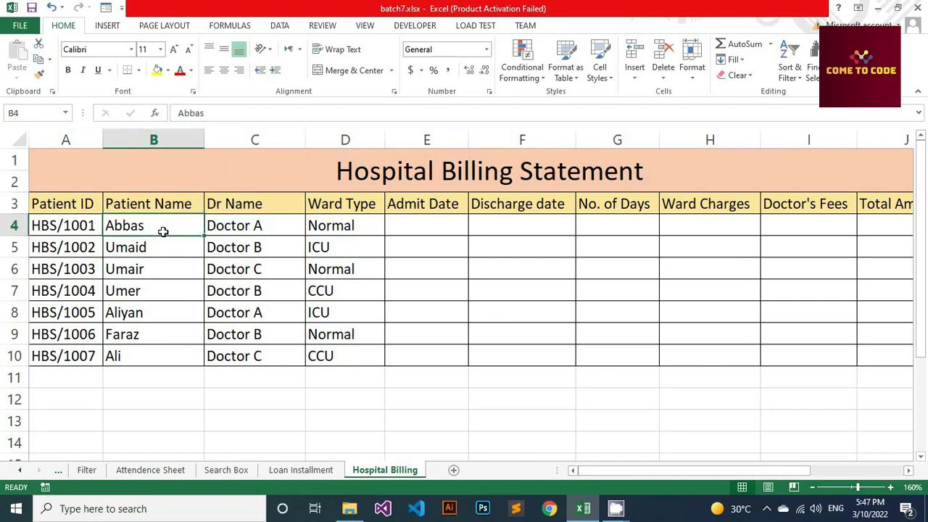
click(257, 231)
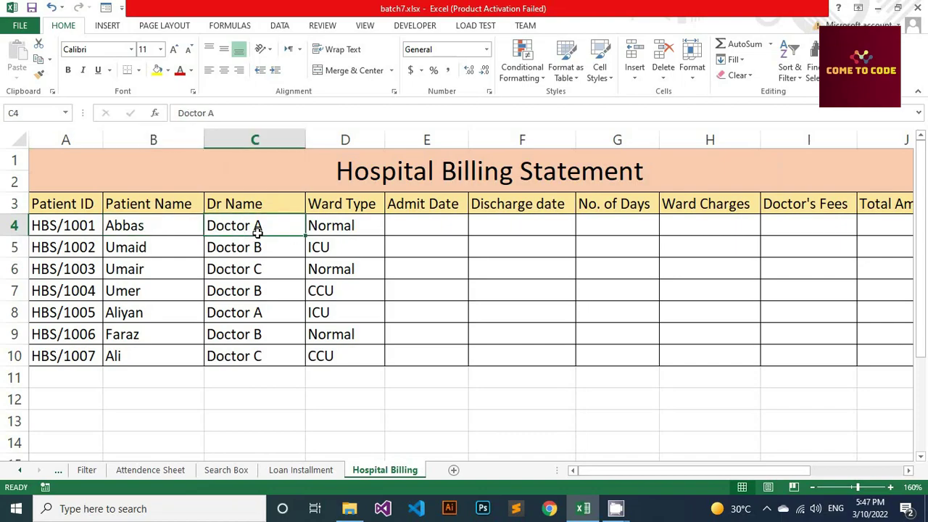
click(173, 229)
click(220, 226)
Step: Point out the first patient's ward type and the empty date, days, charges, fees and total cells
click(345, 225)
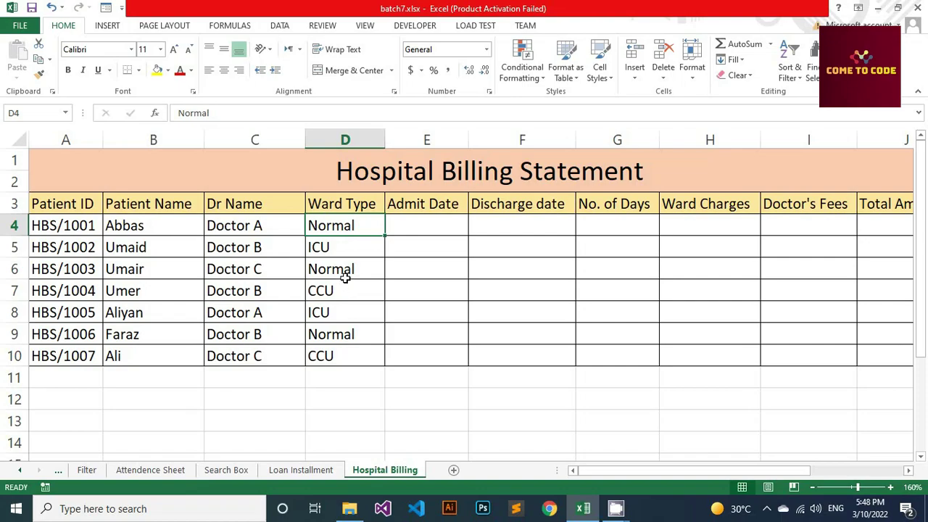
click(418, 233)
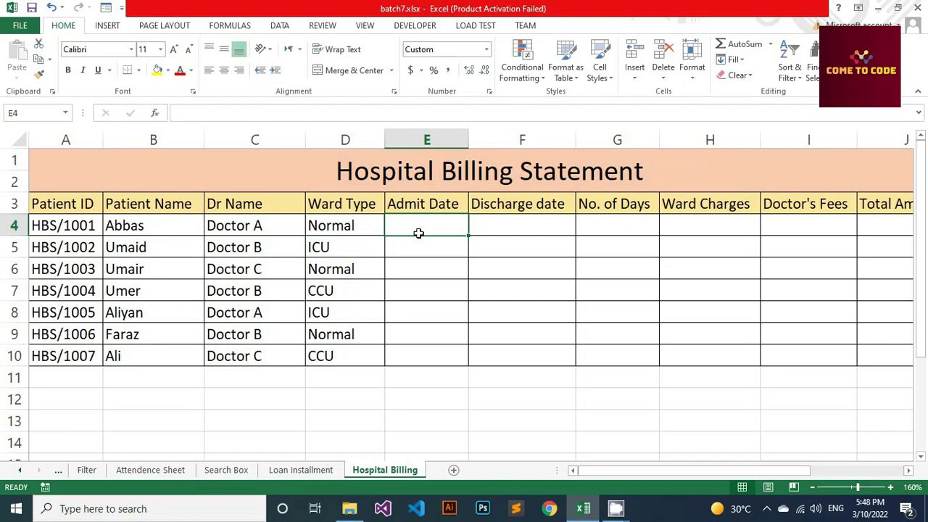
click(499, 231)
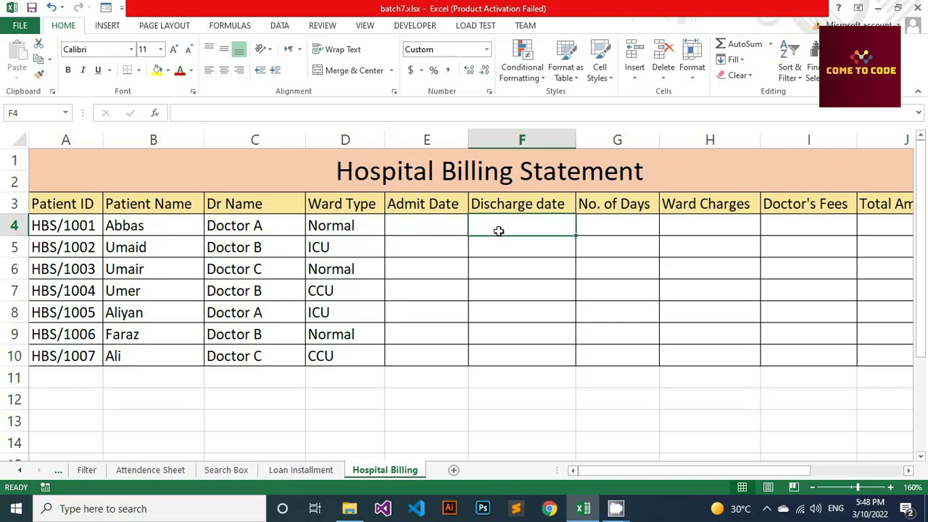
click(618, 232)
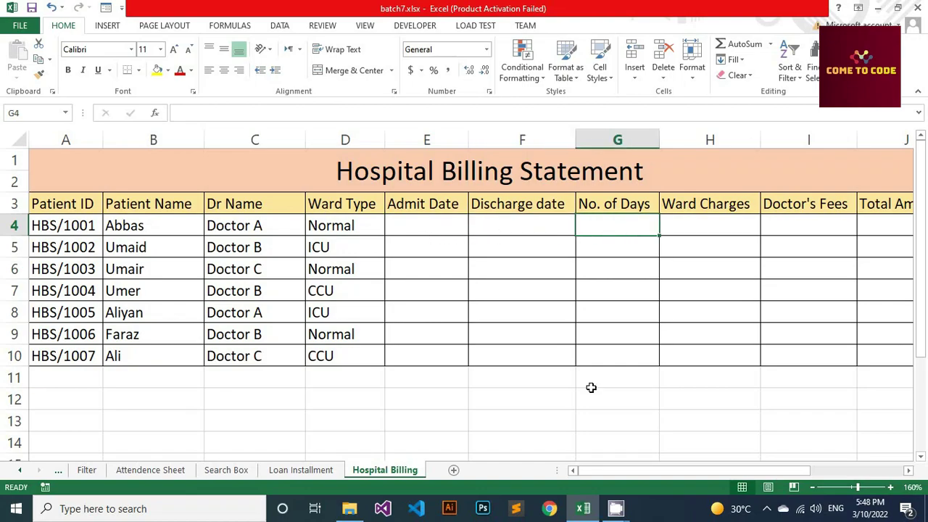
drag(619, 469, 672, 468)
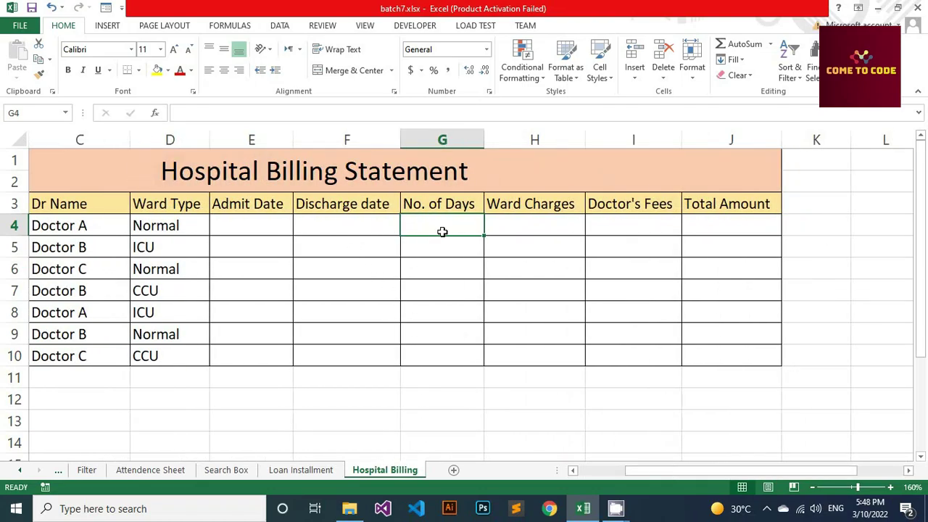
click(510, 231)
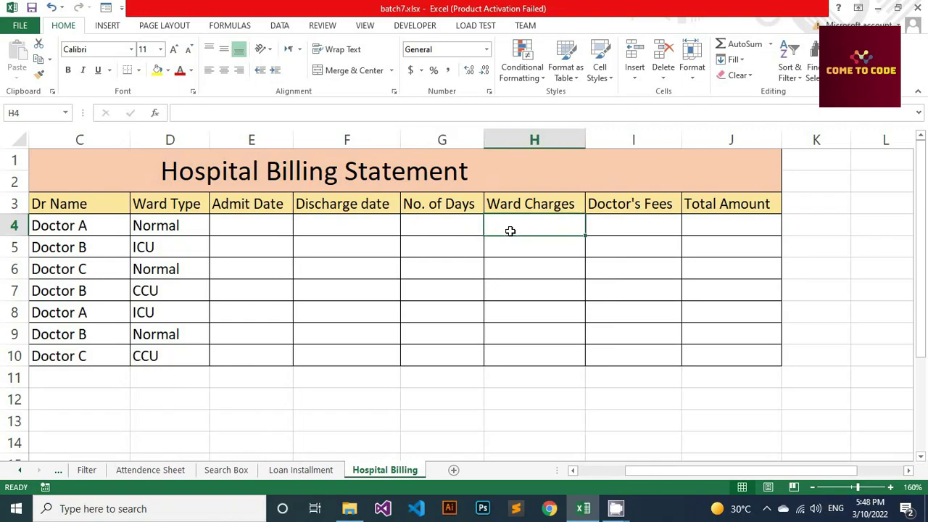
click(609, 231)
click(692, 231)
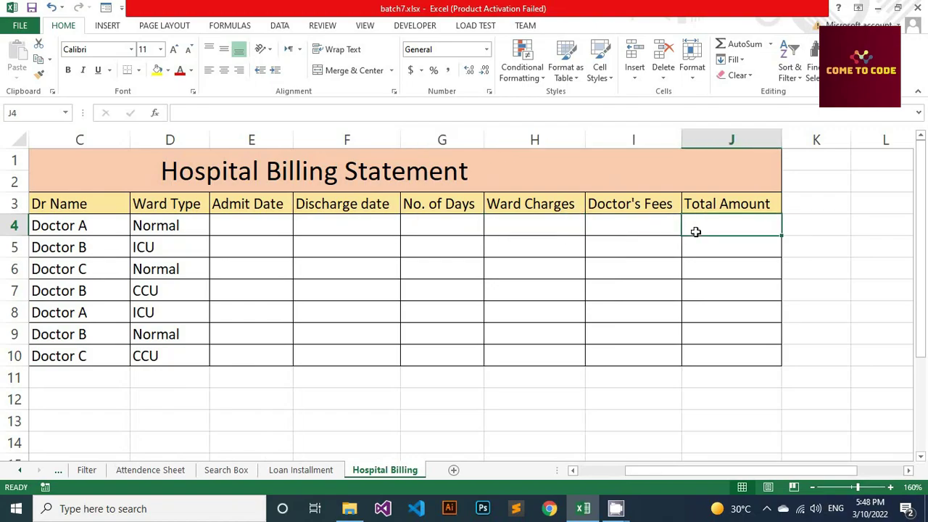
click(576, 472)
click(576, 473)
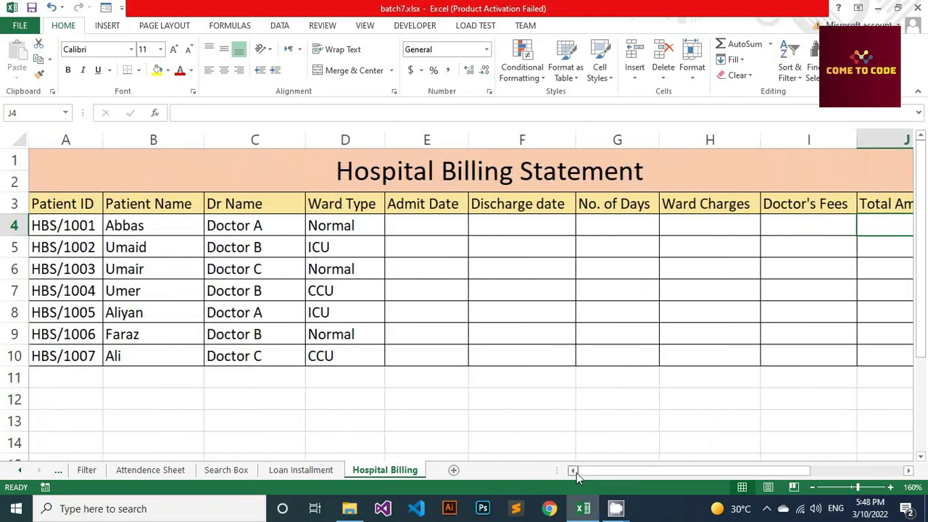
Step: Zoom out to show the doctor fees table, with Doctor B at 2000 and Doctor C at 2200
click(813, 487)
click(813, 488)
click(813, 488)
click(813, 487)
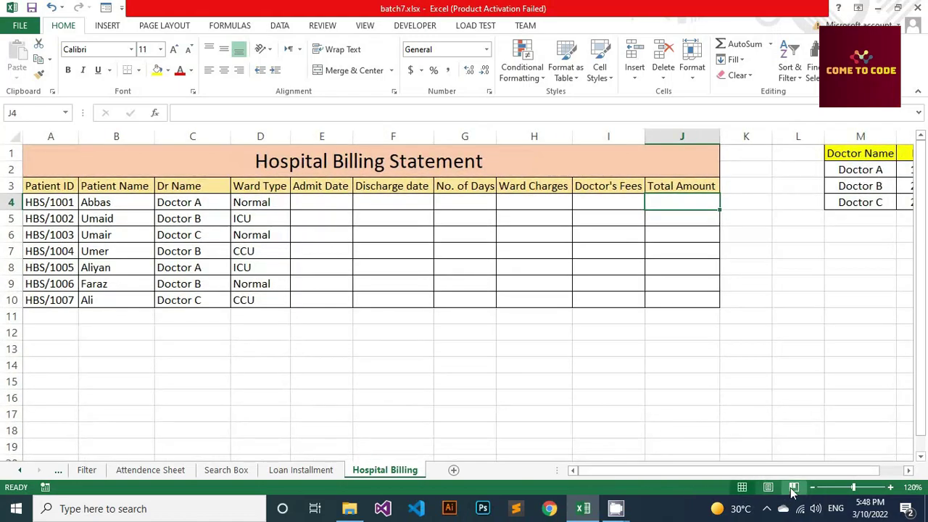
click(812, 487)
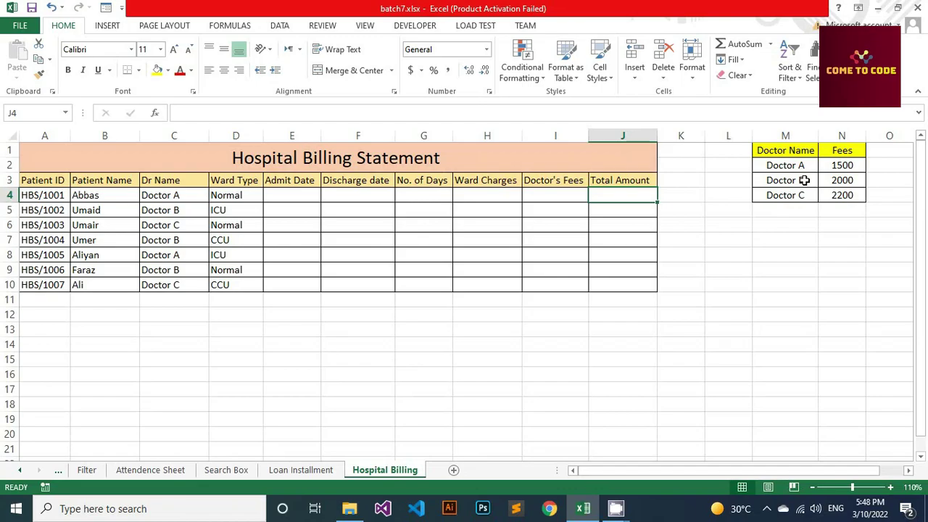
click(829, 181)
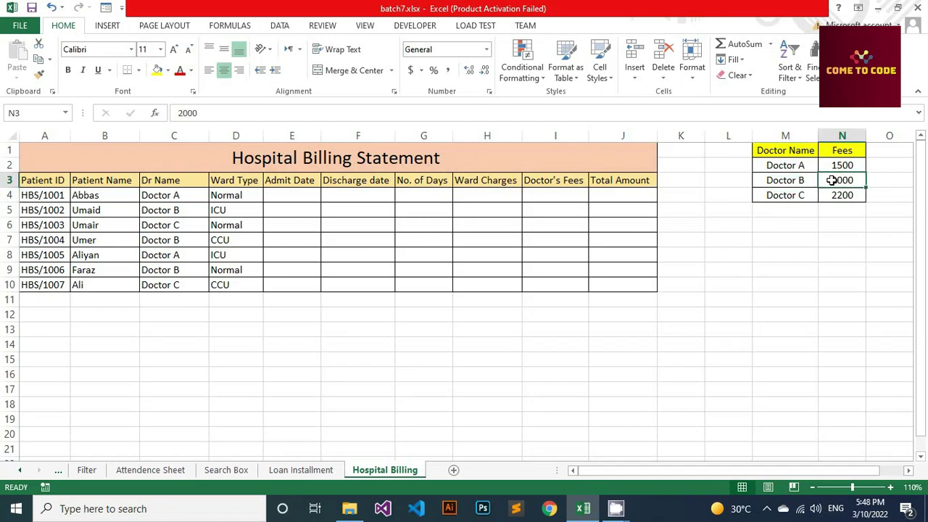
click(800, 201)
click(833, 197)
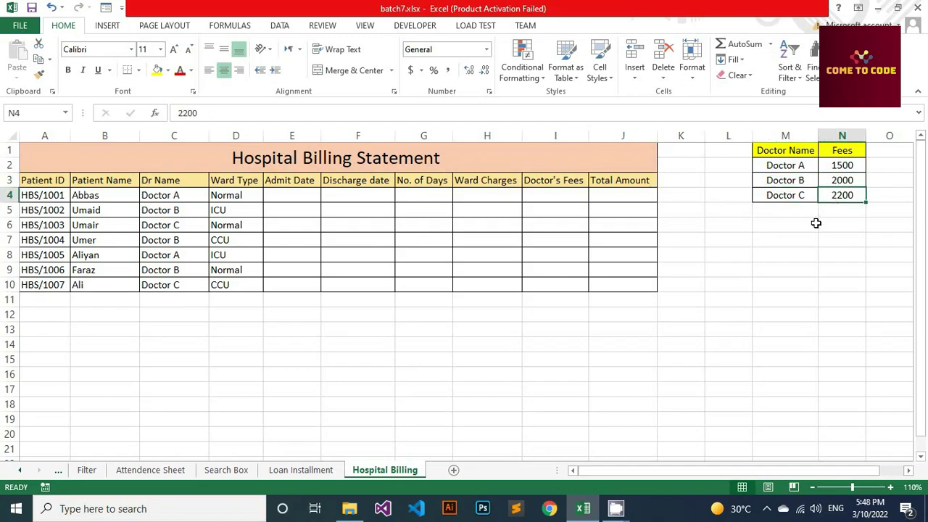
Step: Below the doctor fees, add 'Ward Type' and 'Fees' headers with Normal at 3000
click(777, 227)
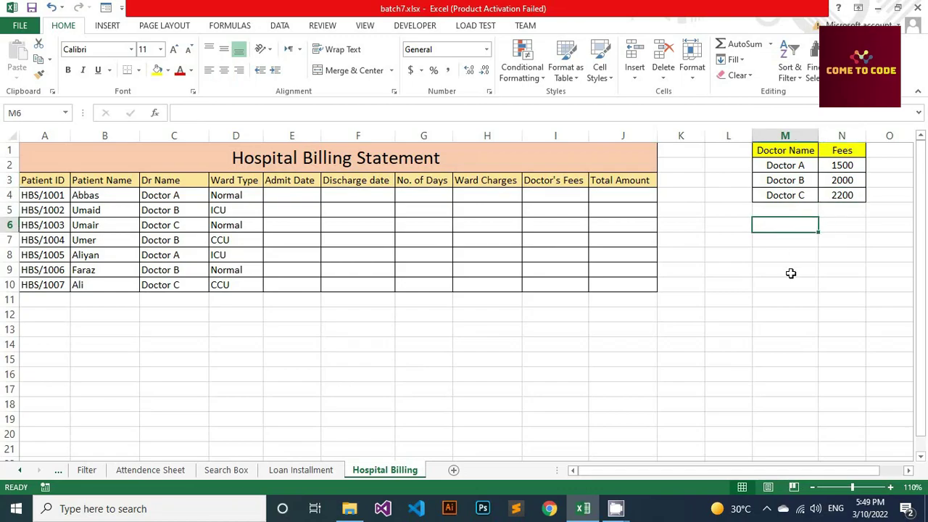
text(Ward Ty)
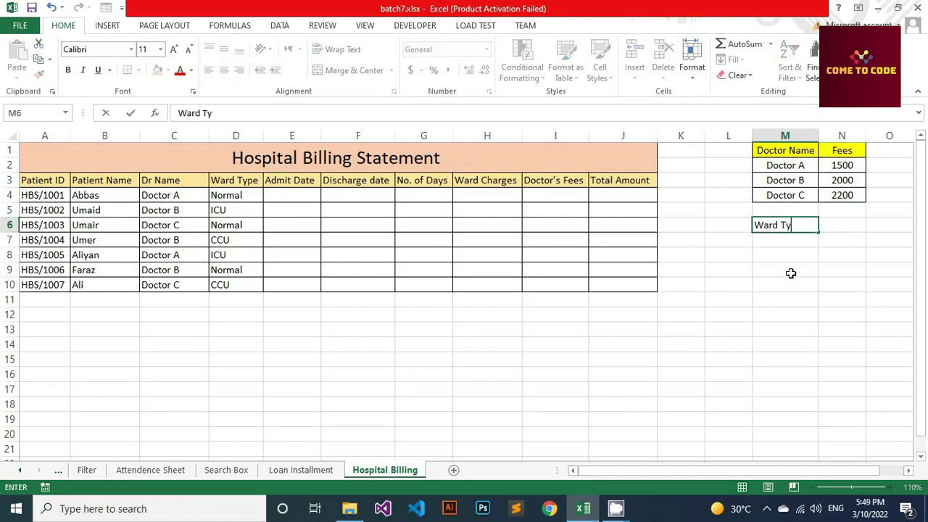
text(pe)
key(Tab)
text(Fe)
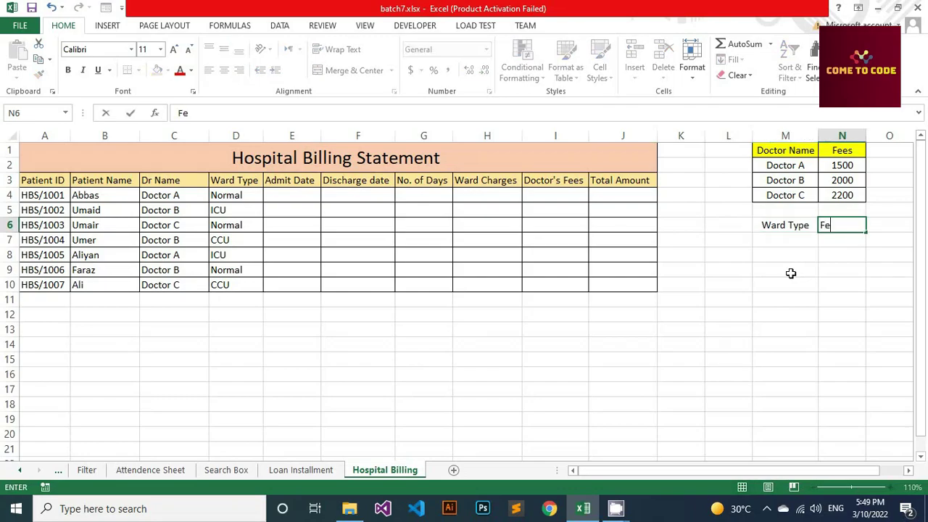
text(es)
key(Return)
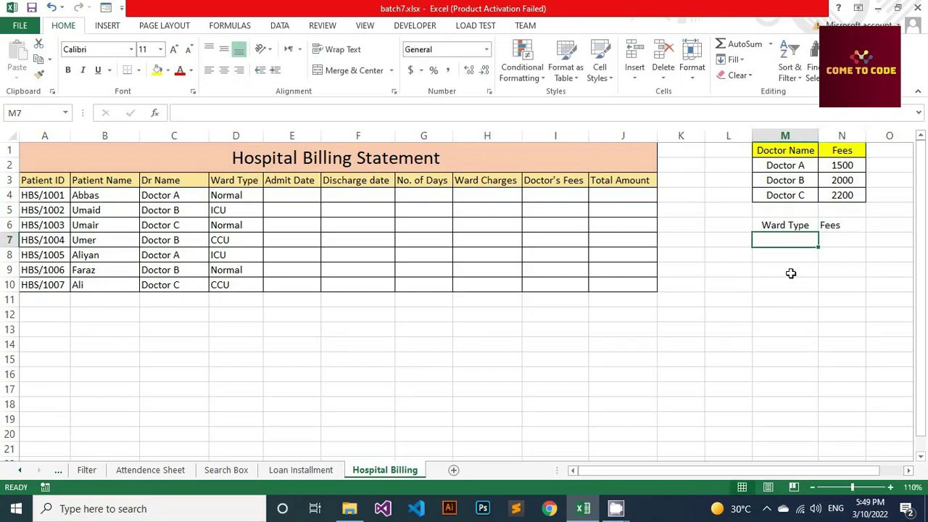
text(Normal)
key(ctrl+Return)
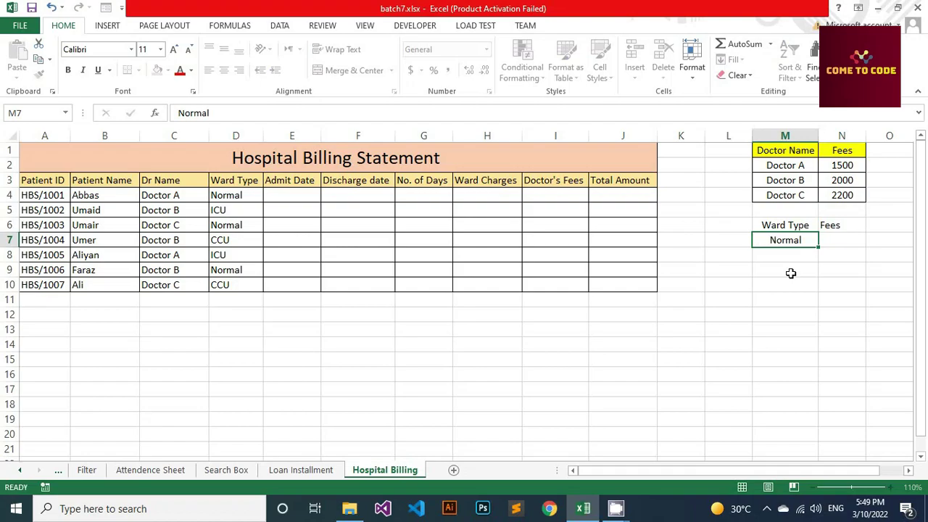
key(Tab)
text(30)
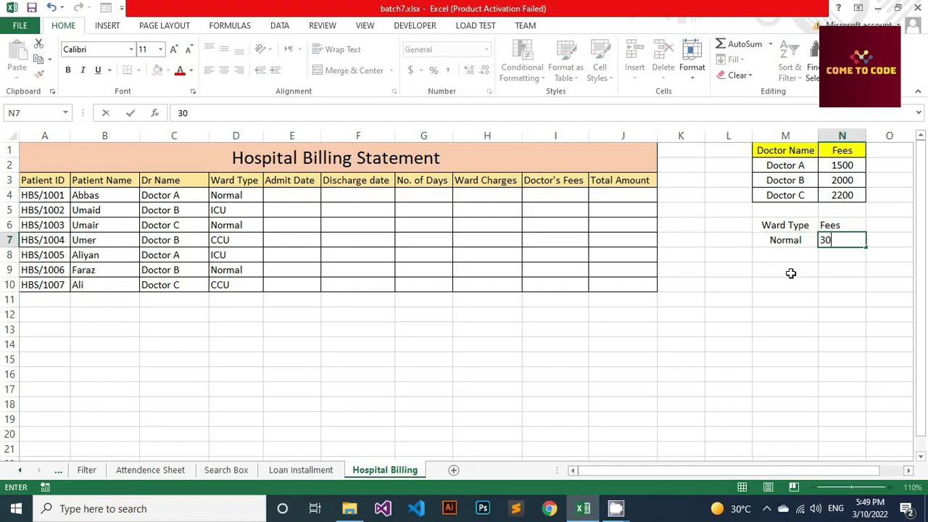
text(00)
key(Return)
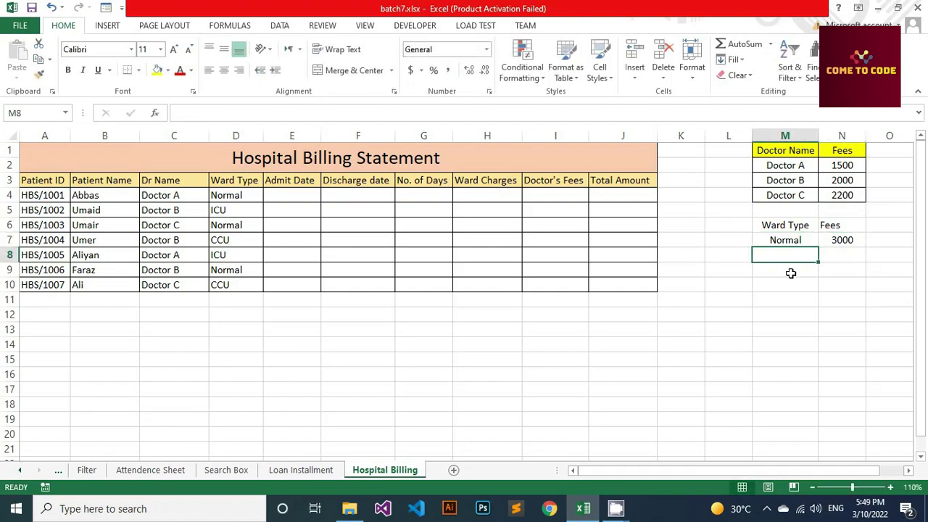
Step: Add ICU at 5000 and CCU at 4000 to the Ward Type table
text(ICU)
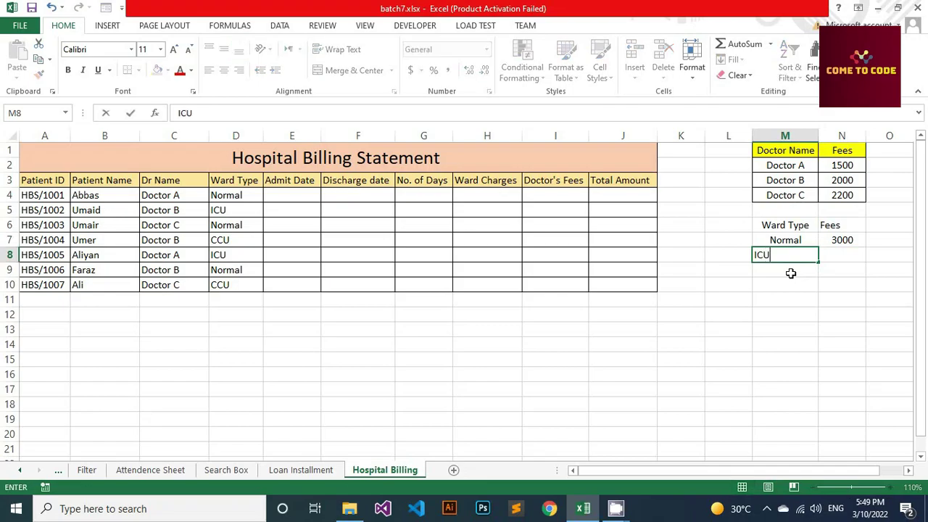
key(Tab)
text(5)
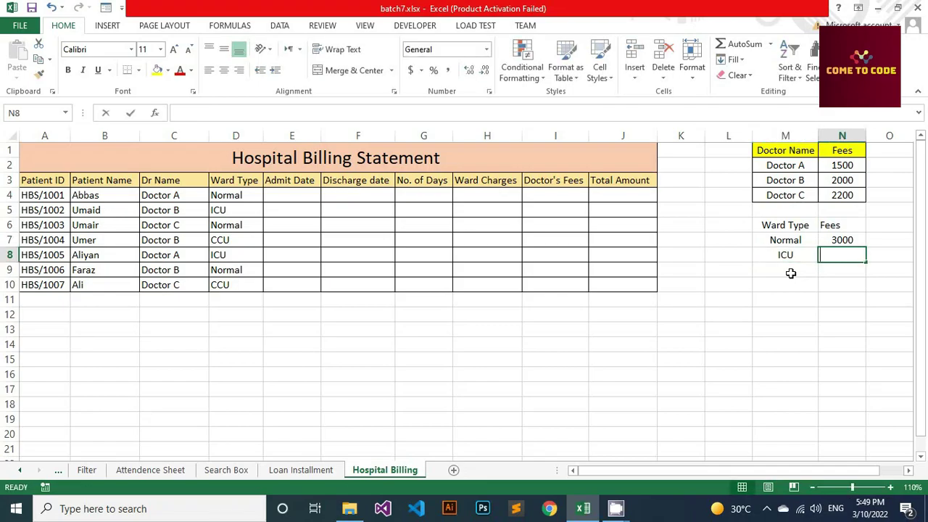
text(000)
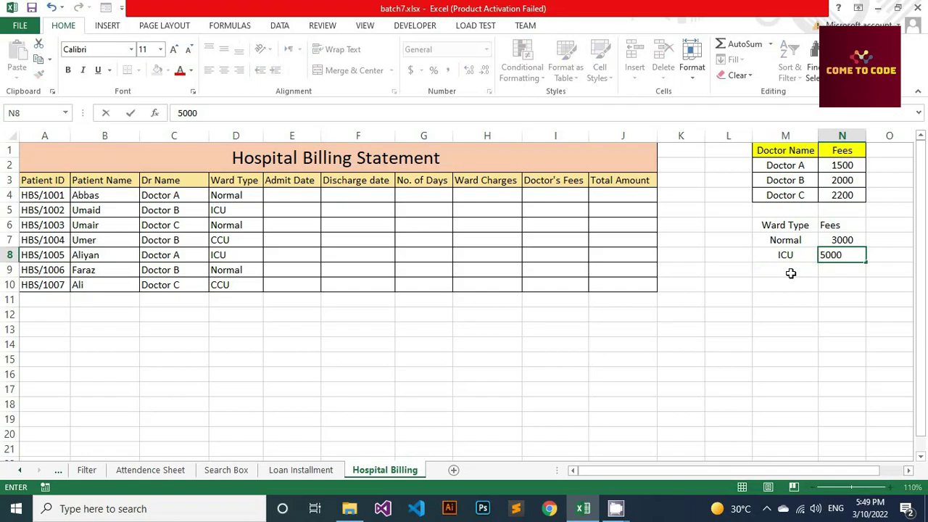
text(0)
key(BackSpace)
key(Return)
text(CCU)
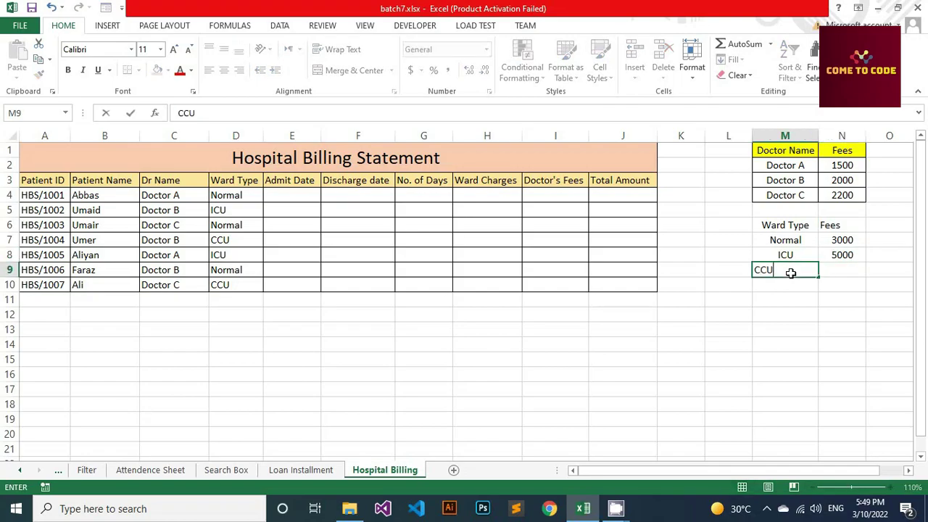
key(Tab)
text(4000)
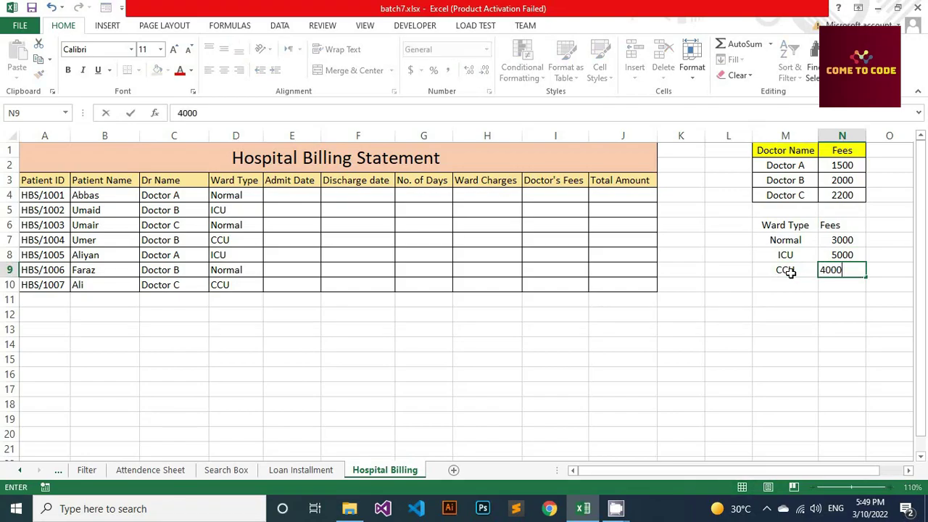
click(804, 304)
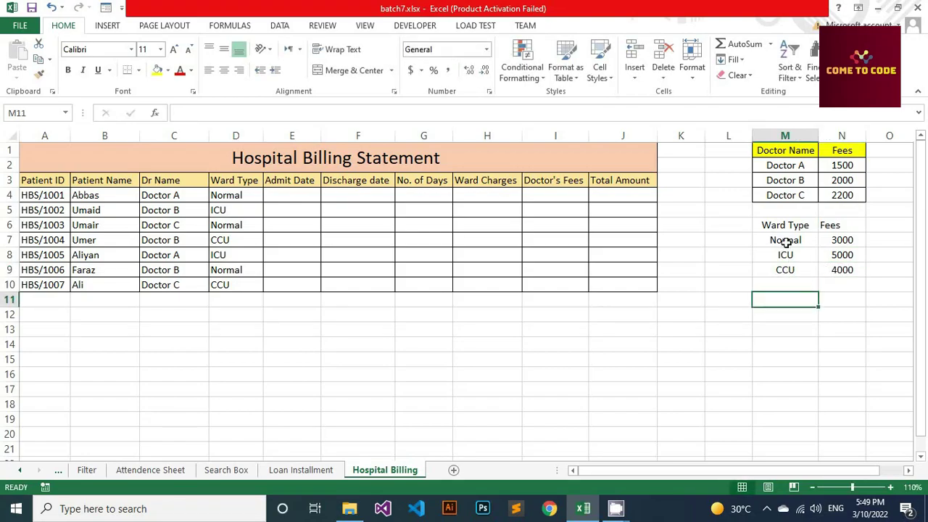
Step: Apply All Borders to the Ward Type fee table M6:N9
drag(785, 229, 835, 270)
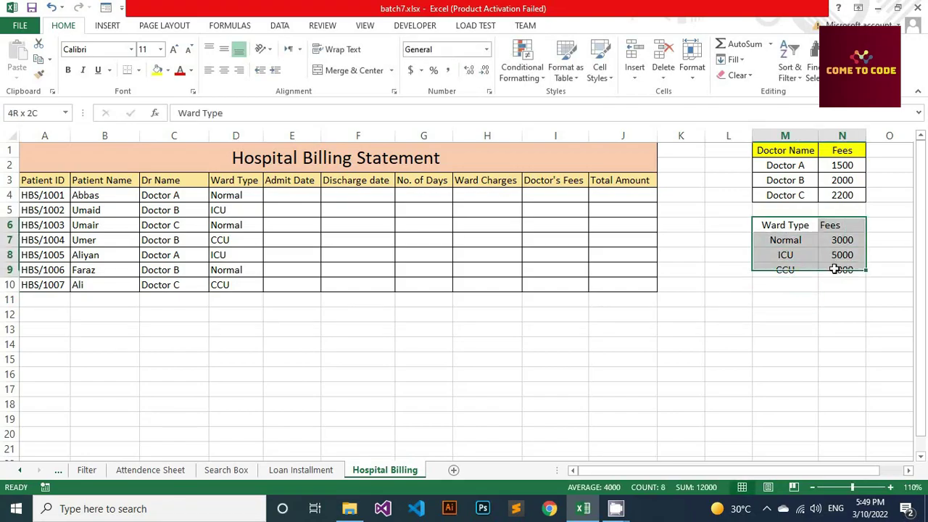
click(138, 70)
click(161, 186)
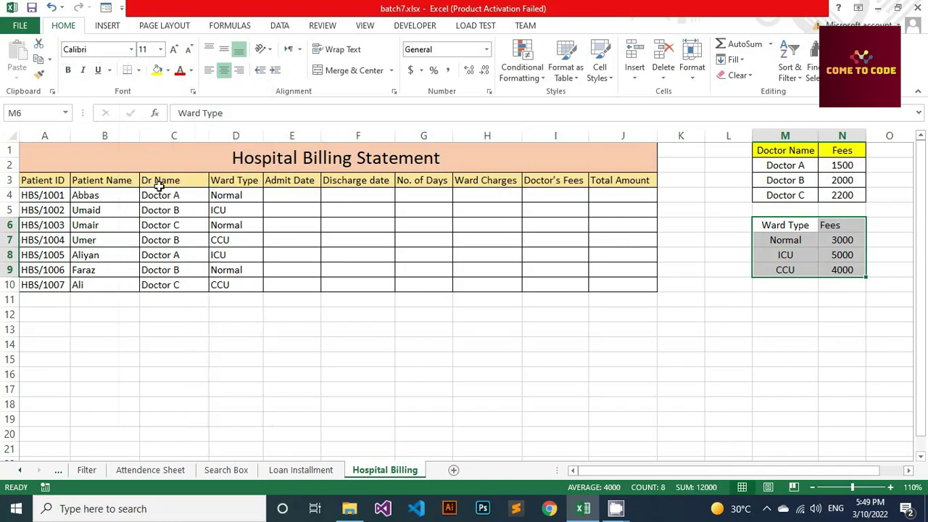
click(663, 331)
Step: Middle-align and centre the contents of the Ward Type fee table
click(779, 226)
drag(779, 226, 845, 269)
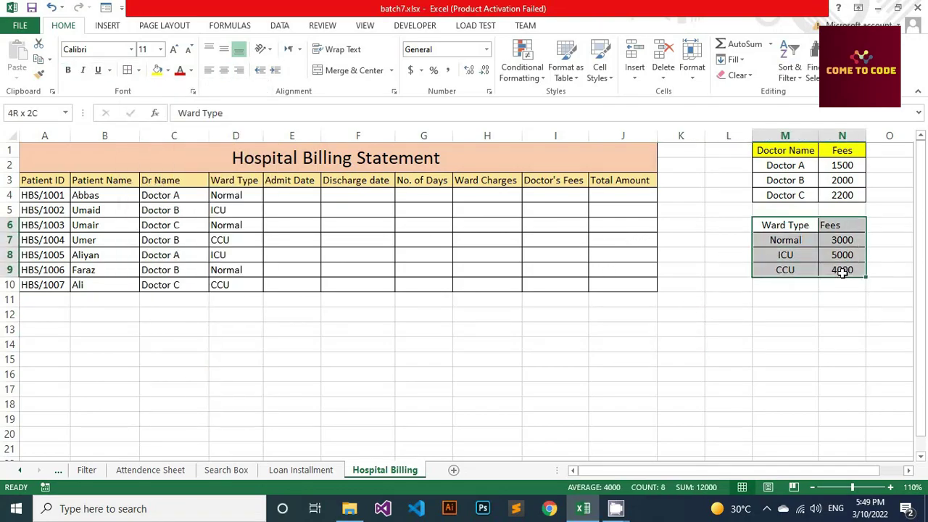
click(224, 69)
click(223, 50)
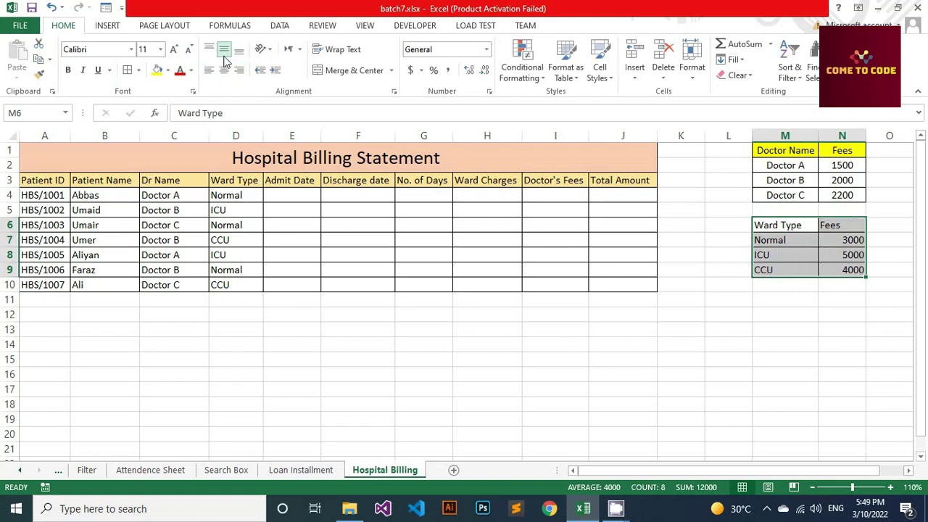
click(224, 70)
click(761, 225)
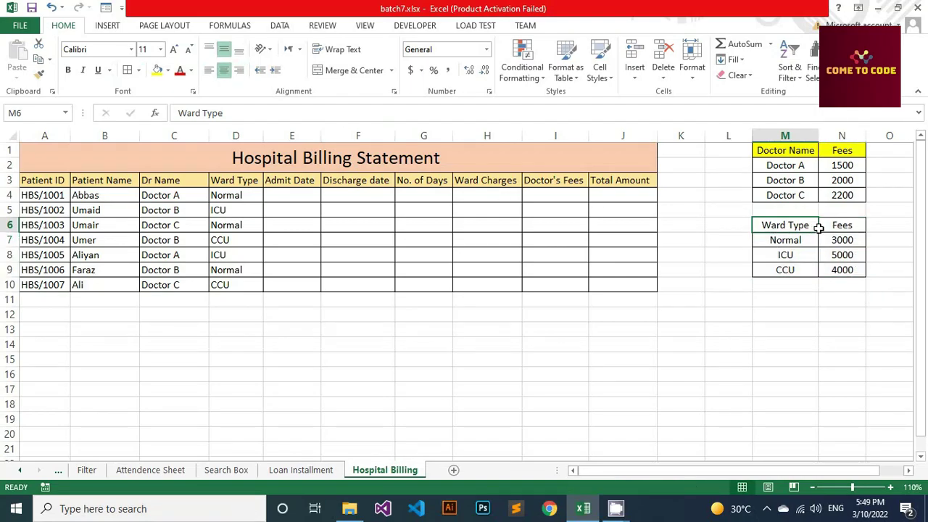
Step: Fill the Ward Type and Fees header cells yellow
drag(818, 228, 841, 226)
click(156, 70)
click(510, 332)
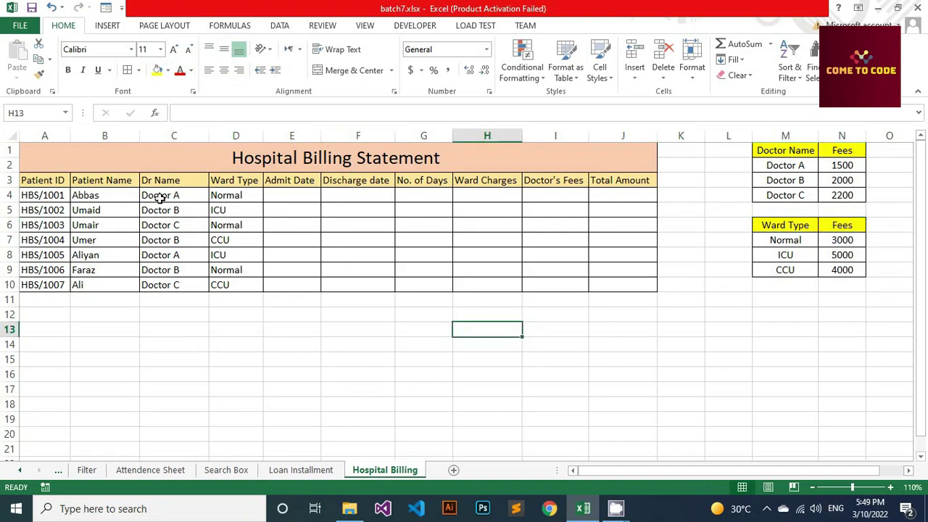
Step: Enter 1-feb-22 in E4 and 5-feb-22 in F4 for the first patient
ctrl+scroll(216, 228, up, 2)
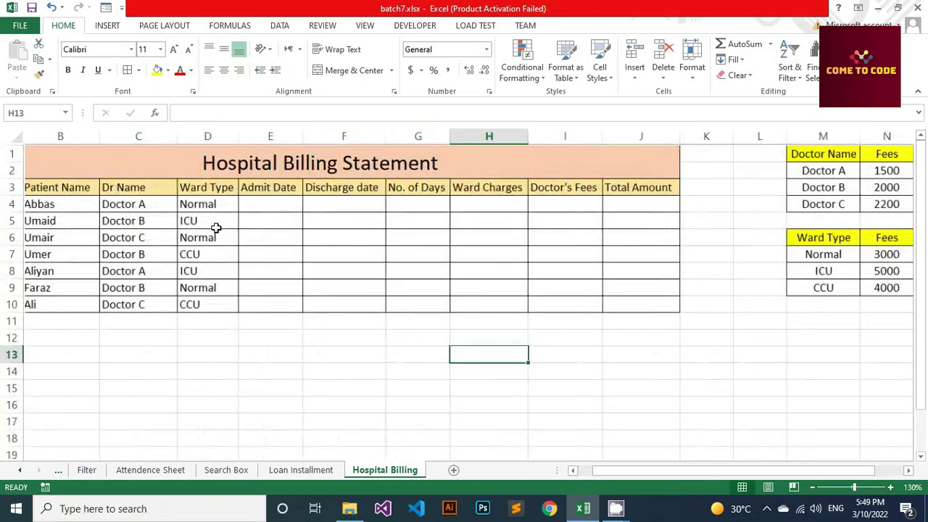
ctrl+scroll(216, 228, up, 3)
drag(668, 474, 601, 475)
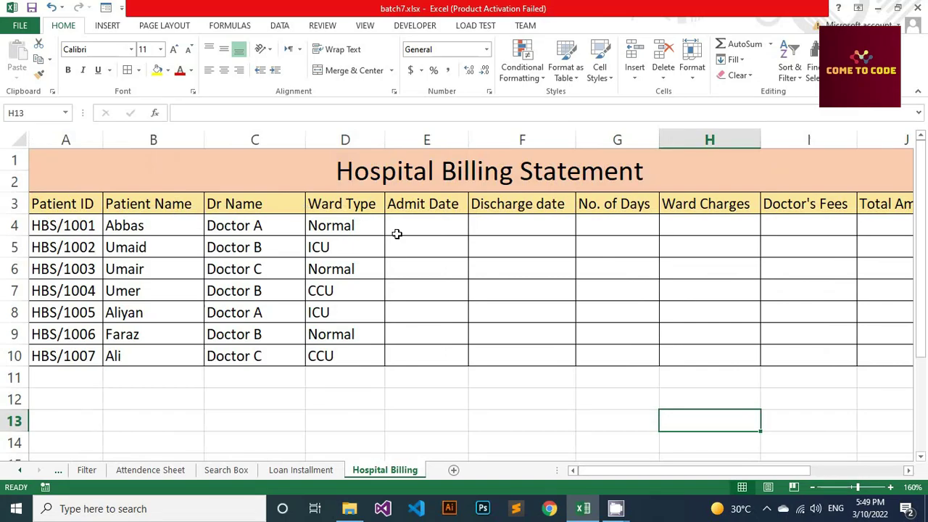
click(436, 229)
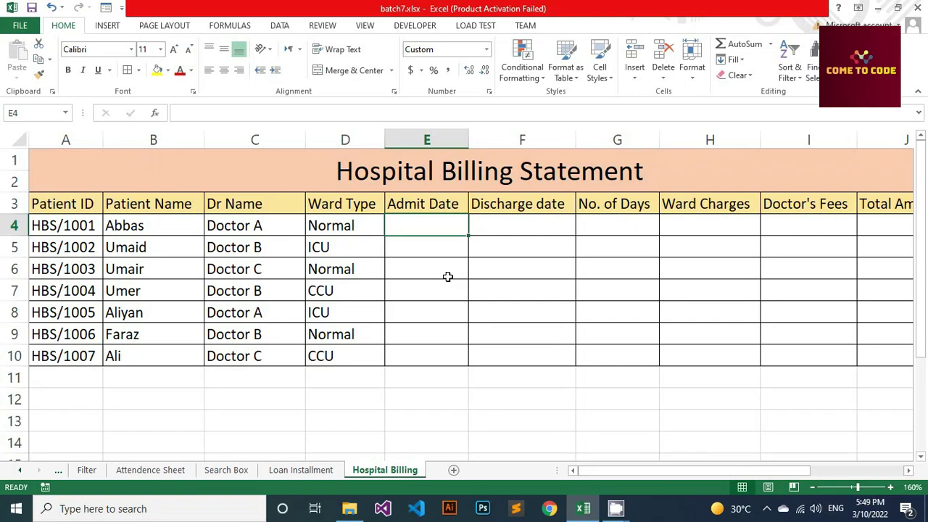
text(1-fe)
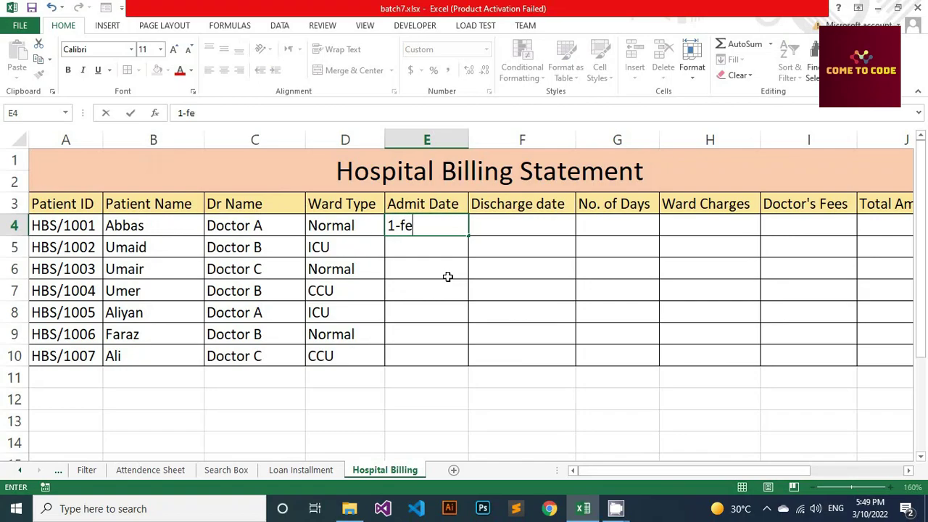
text(b-22)
key(Tab)
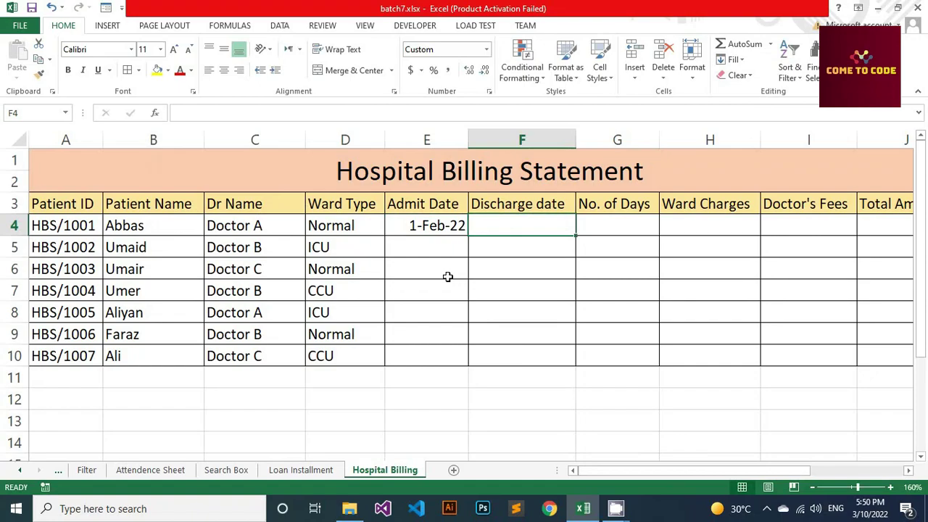
text(5-feb)
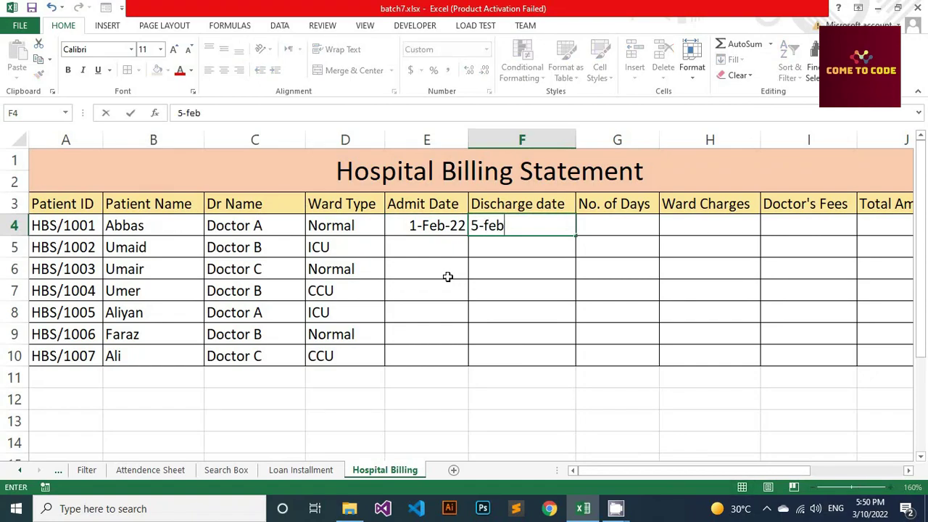
text(-22)
key(Tab)
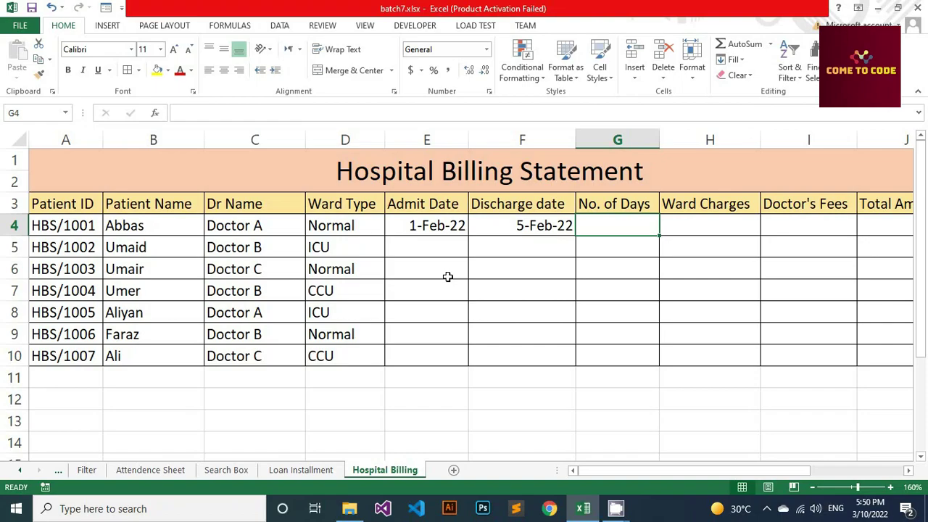
Step: Enter =(F4-E4) in G4 and check it against the admit and discharge dates
text(=)
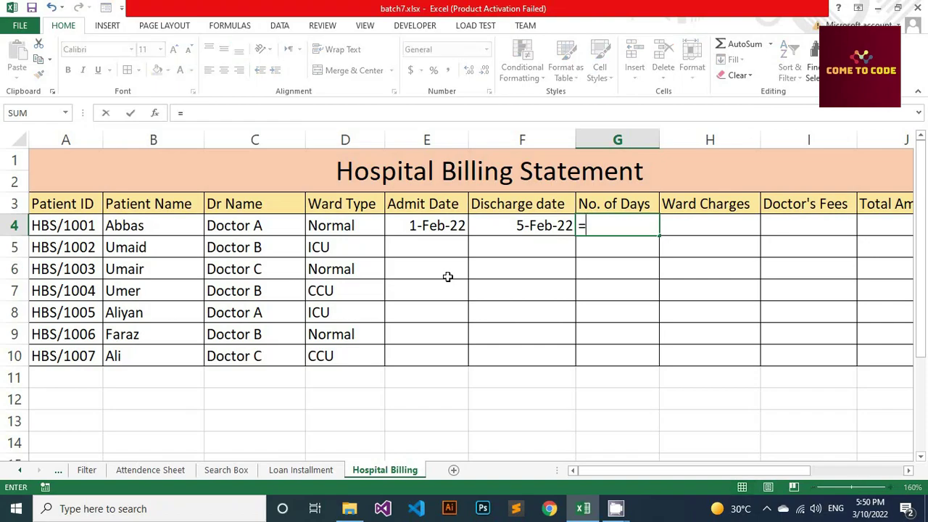
text(()
click(506, 230)
text(-)
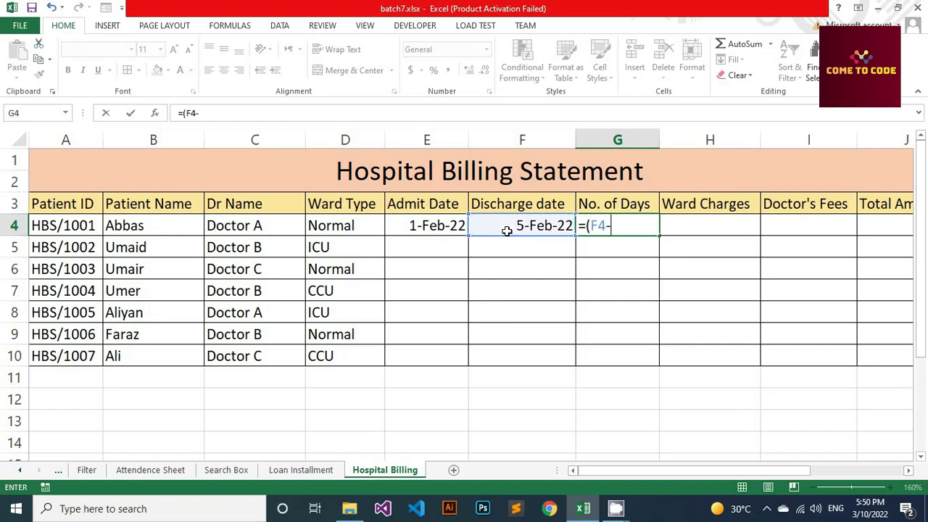
click(427, 227)
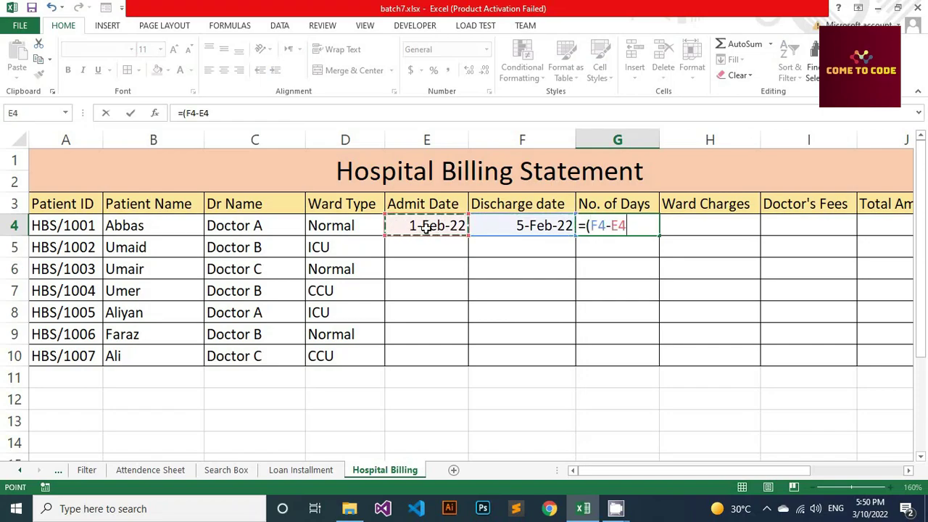
text())
key(Return)
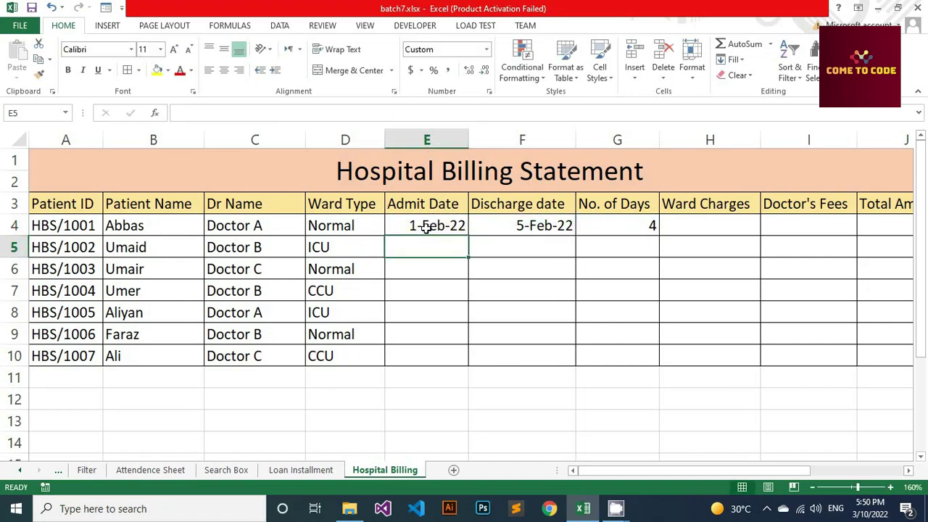
click(616, 227)
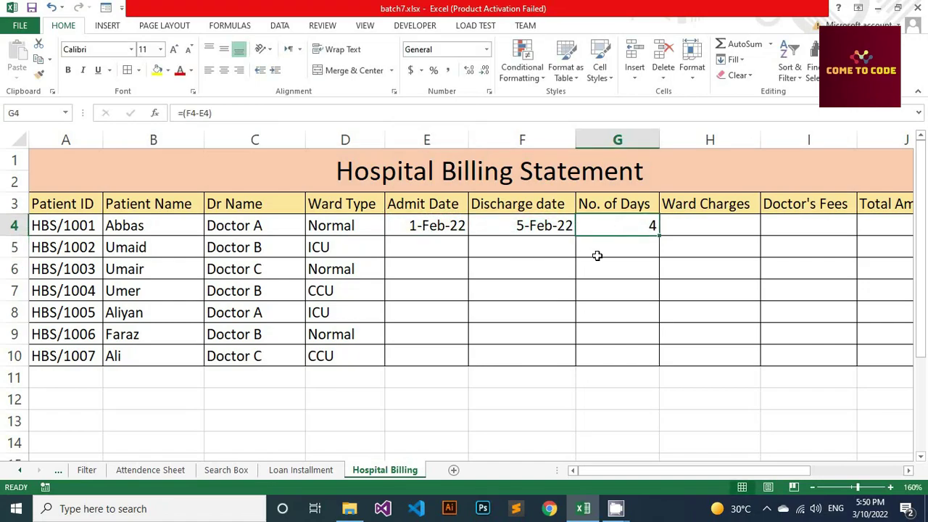
click(416, 228)
click(524, 228)
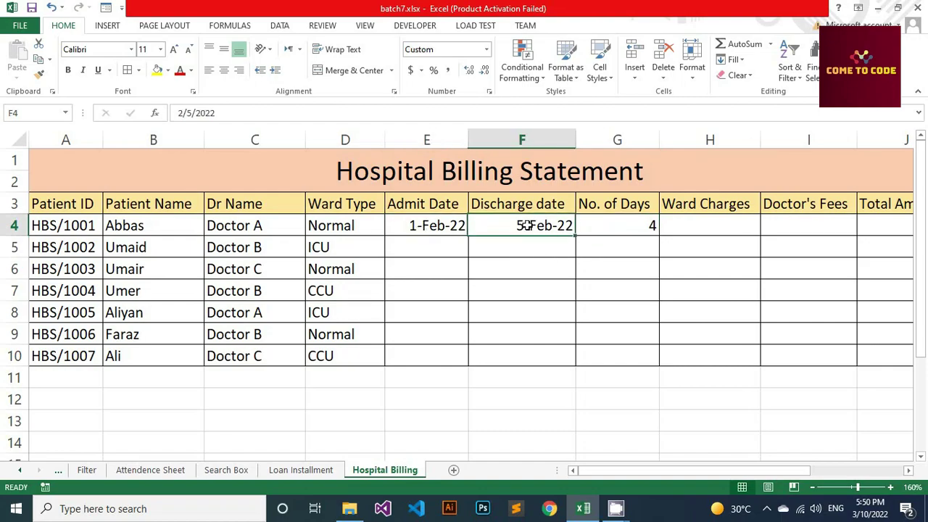
click(414, 226)
click(543, 230)
click(635, 232)
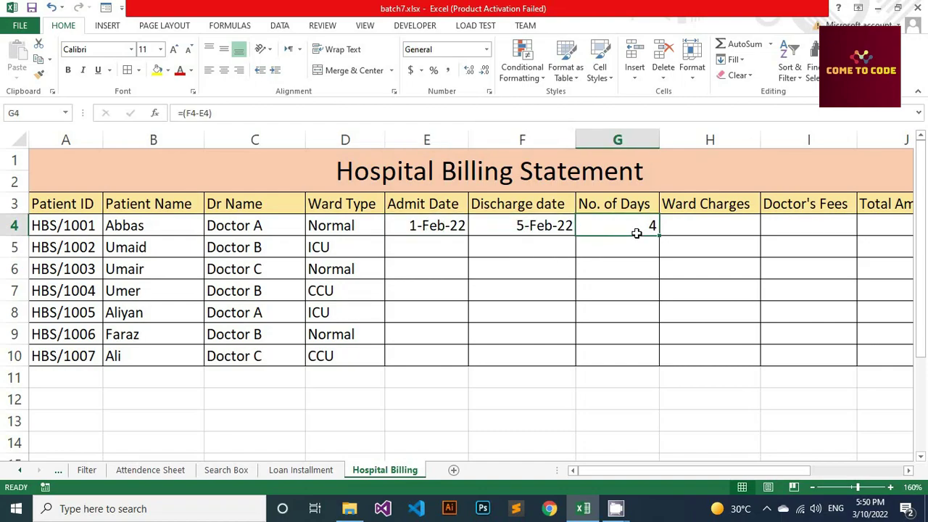
Step: Edit G4 to =(F4-E4)+1 so the stay counts as 5 days
double_click(641, 227)
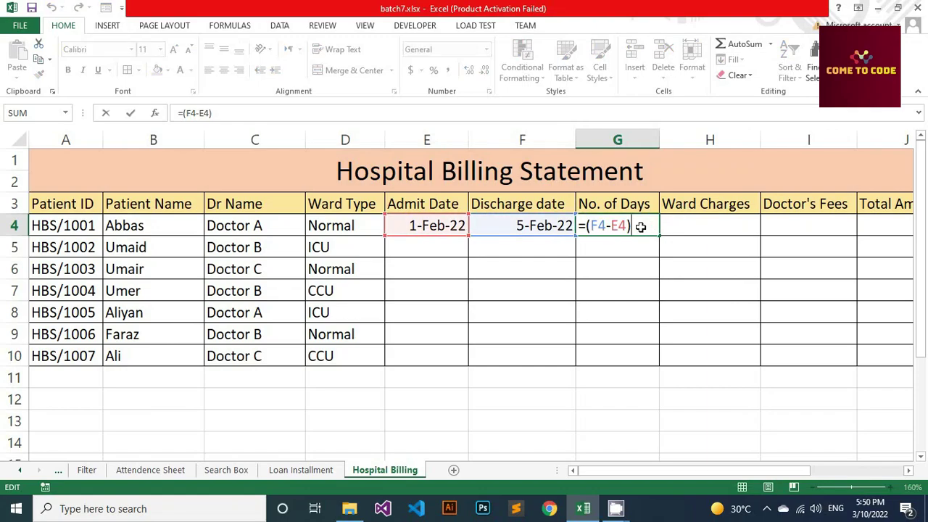
text(=)
key(BackSpace)
text(+1)
key(Return)
click(641, 227)
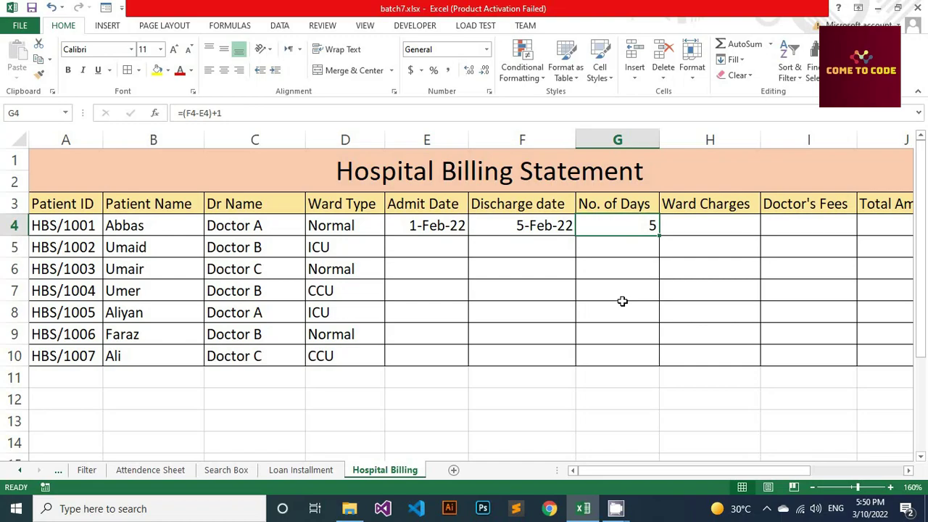
click(446, 226)
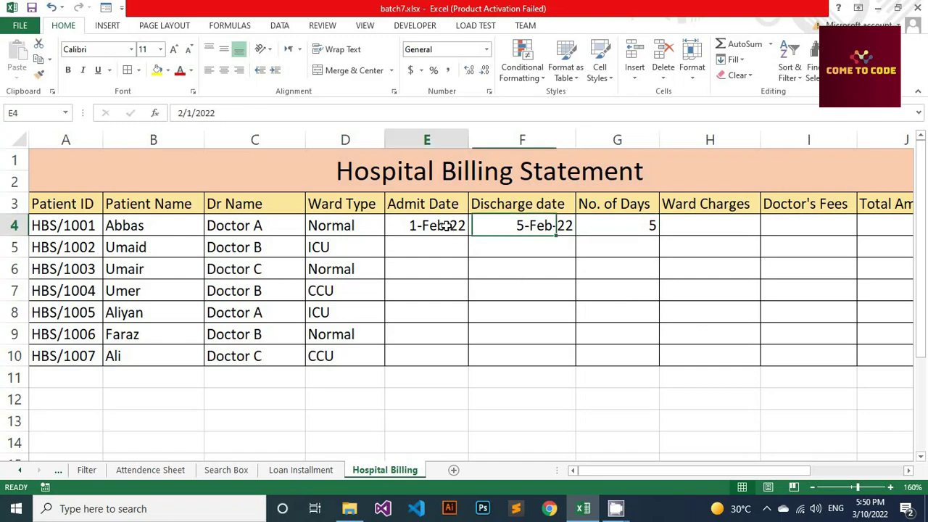
click(513, 225)
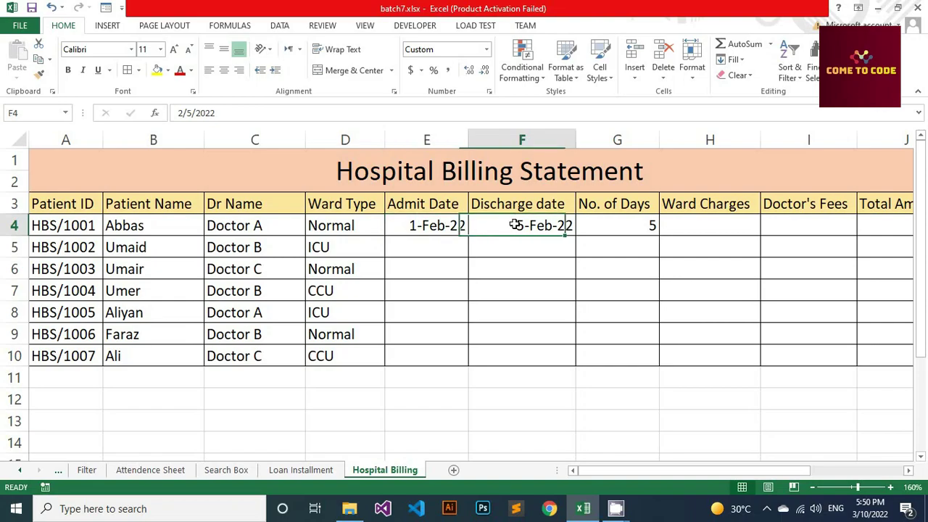
click(609, 231)
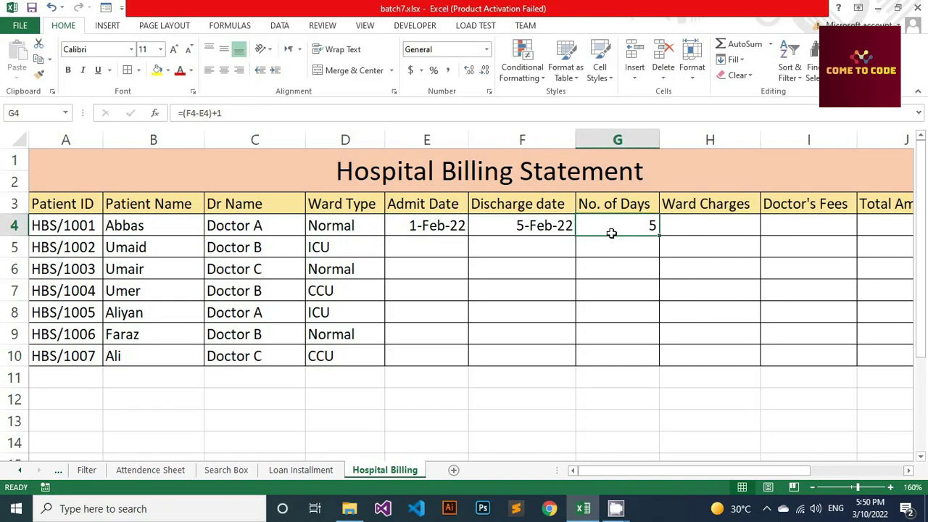
Step: Check the ICU and CCU fees in the lookup table, then select Ward Charges cell H4
click(703, 234)
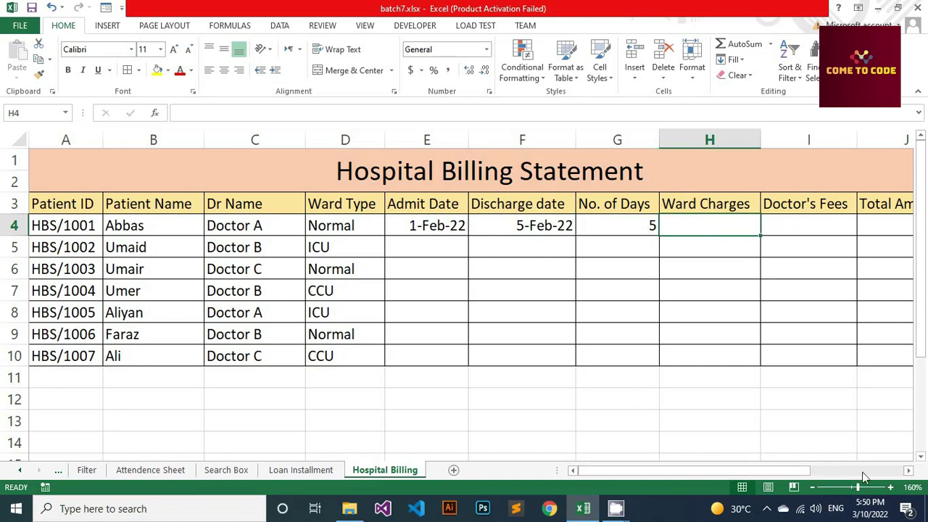
click(908, 470)
click(908, 470)
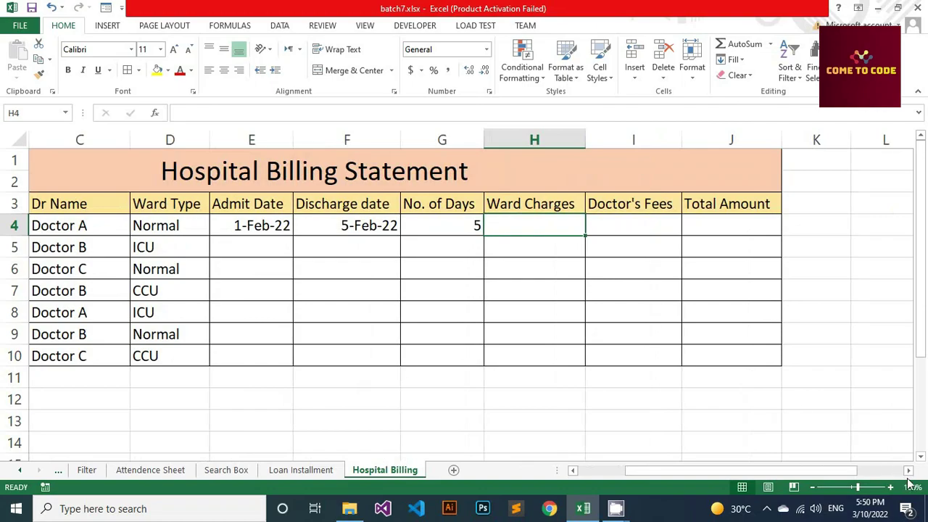
click(908, 470)
click(908, 470)
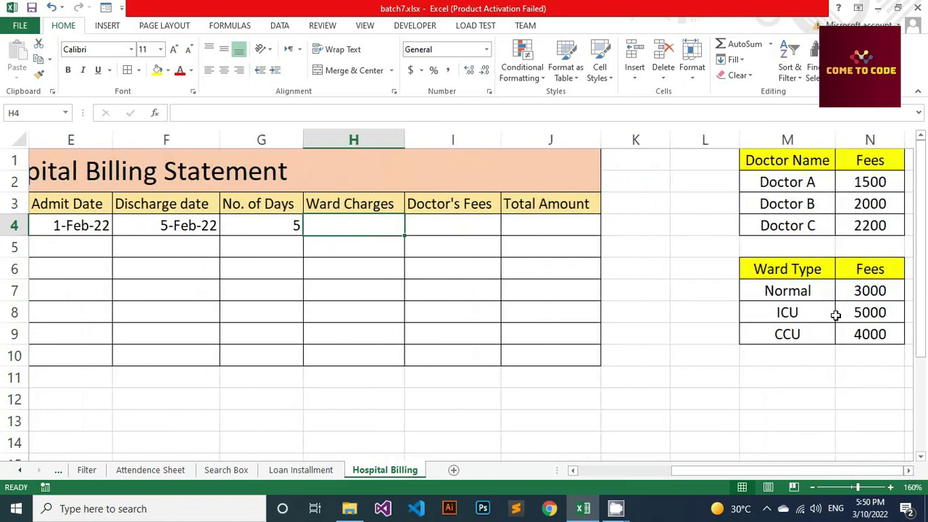
click(857, 316)
click(817, 333)
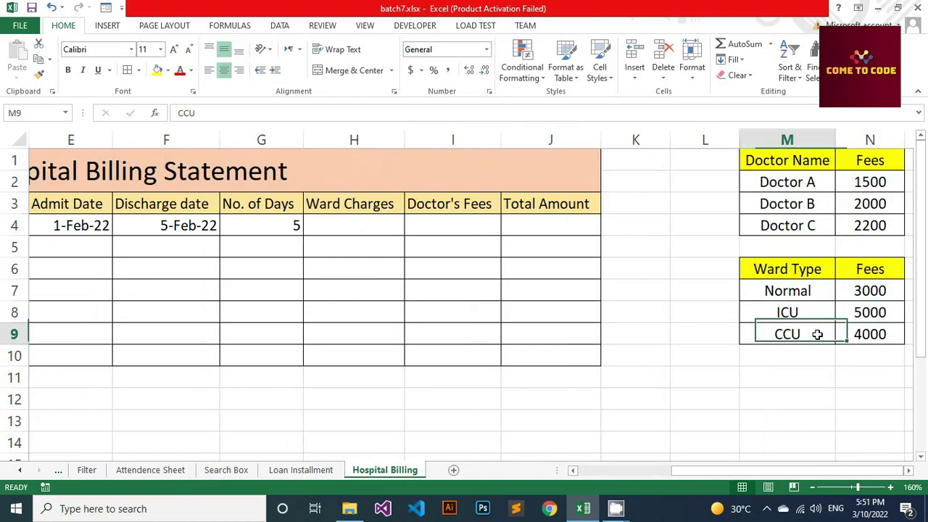
click(851, 335)
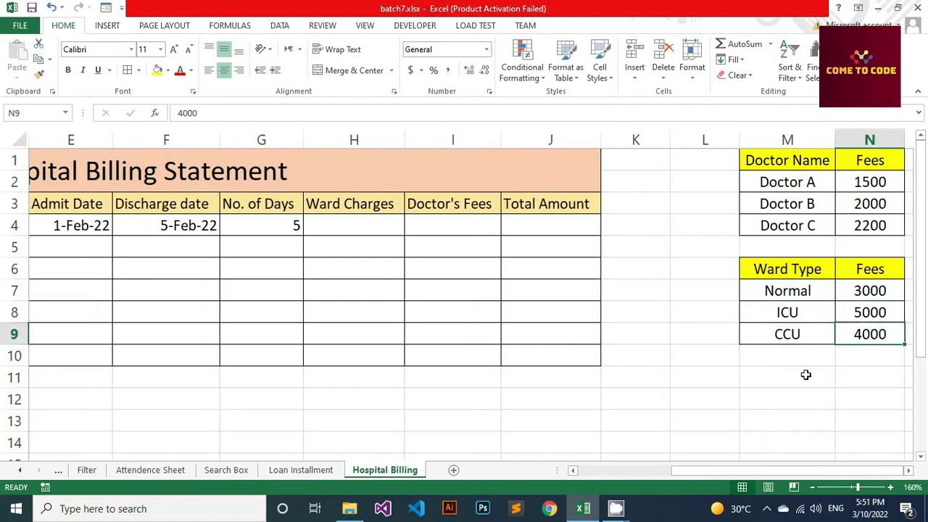
click(572, 470)
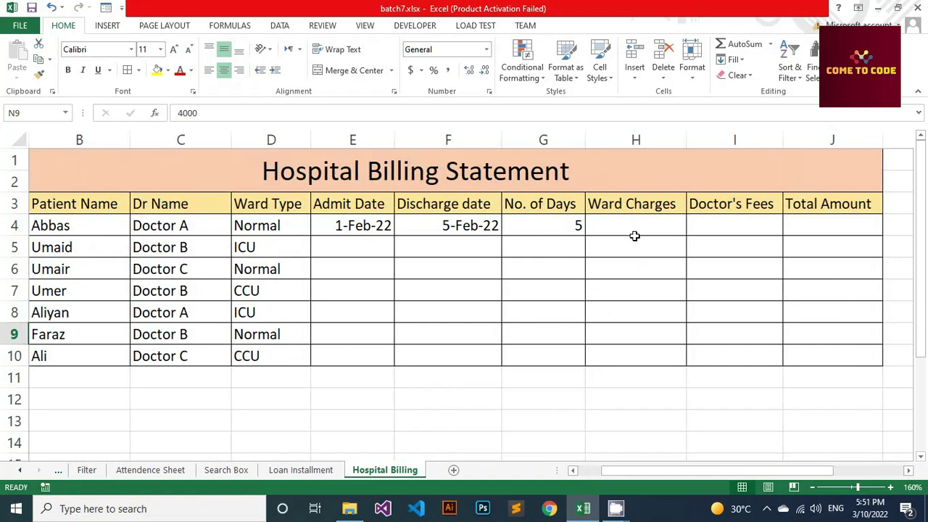
click(634, 229)
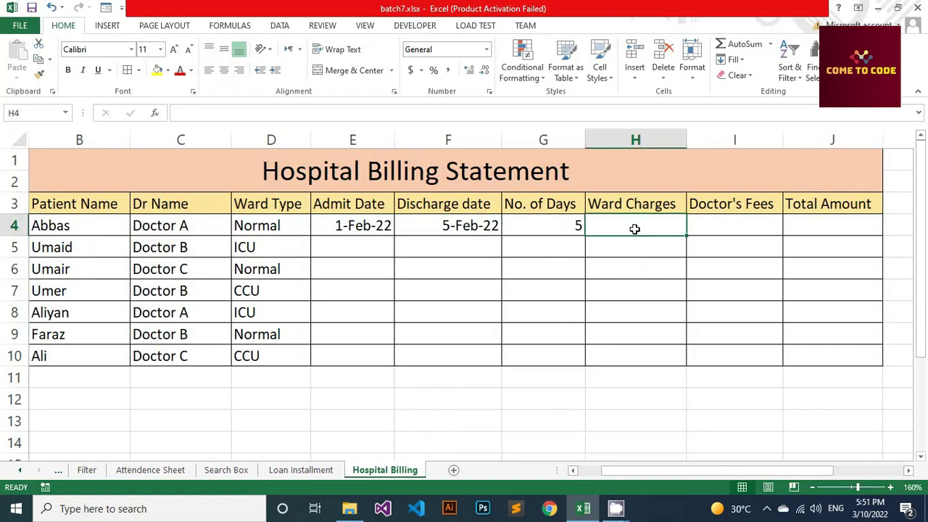
Step: In H4 type =IF(D4="Normal",G4*N7, then start a nested IF
text(=)
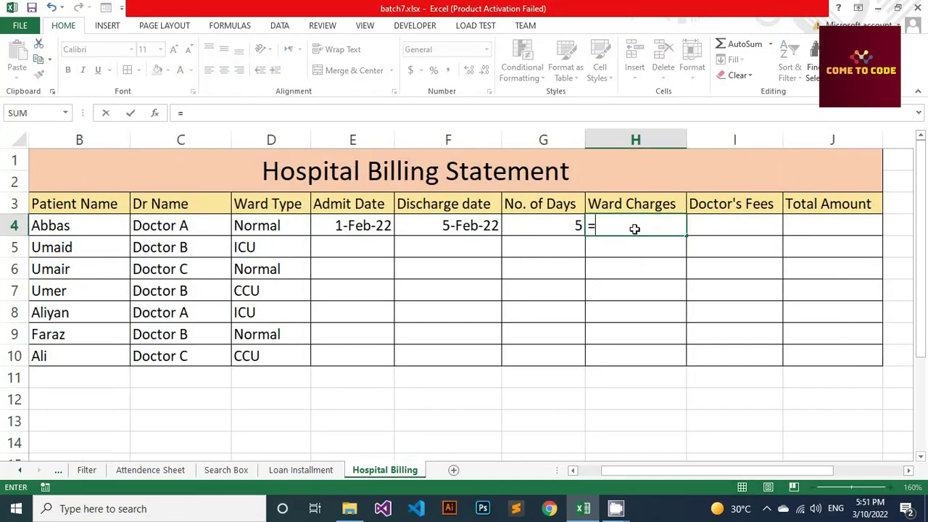
text(if()
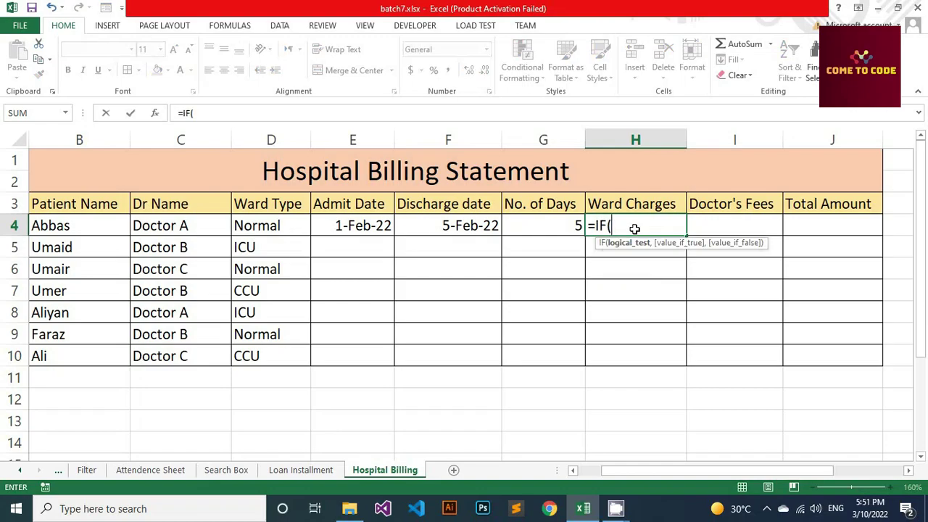
click(292, 226)
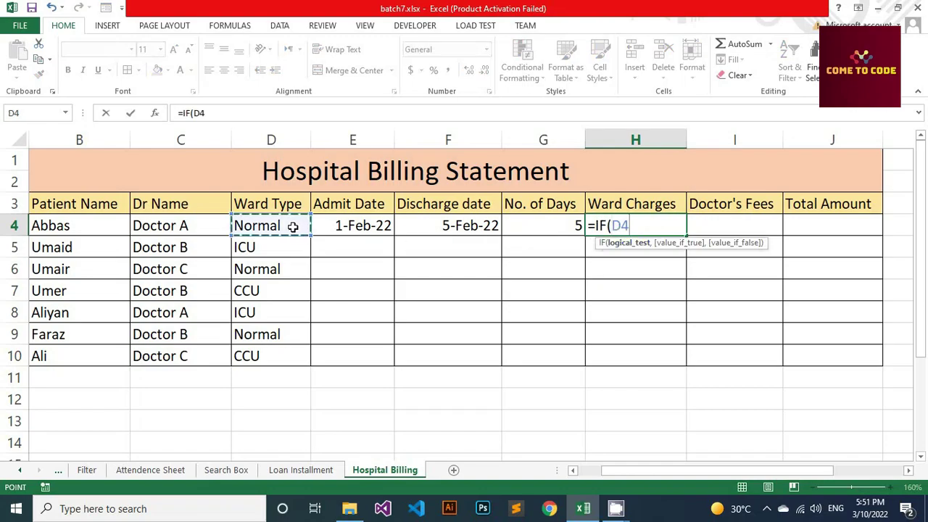
text(=)
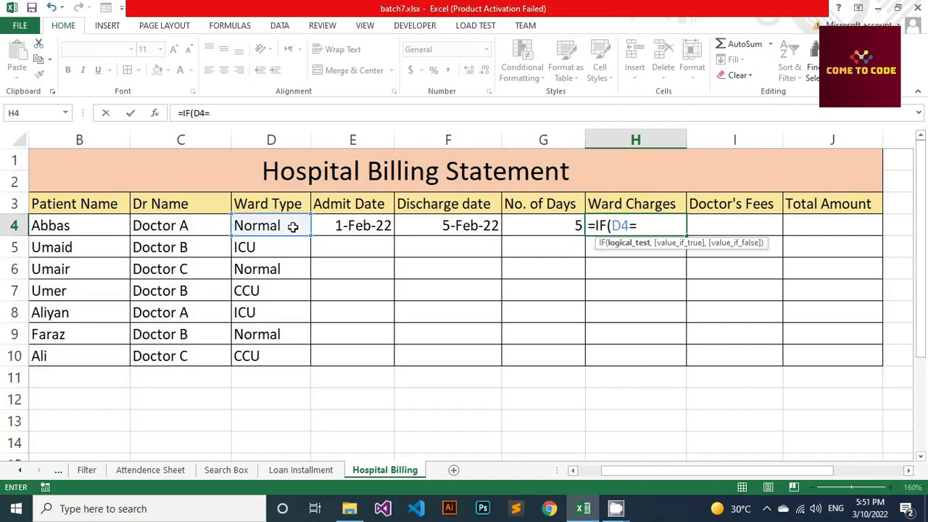
text("N)
text(ormal")
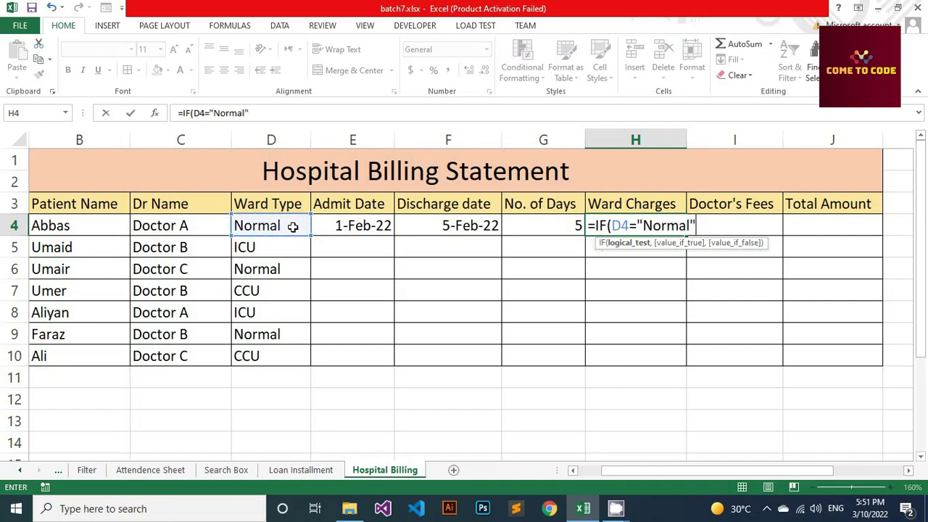
text(,)
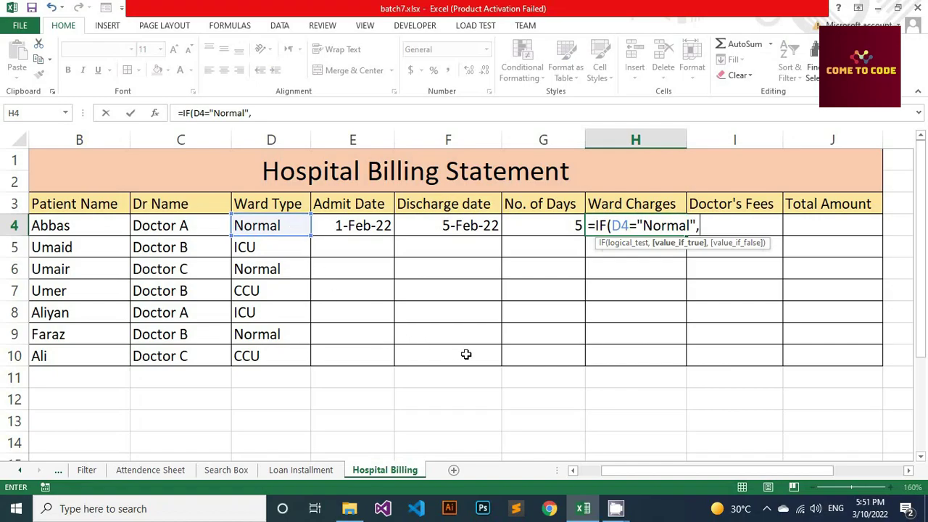
click(541, 227)
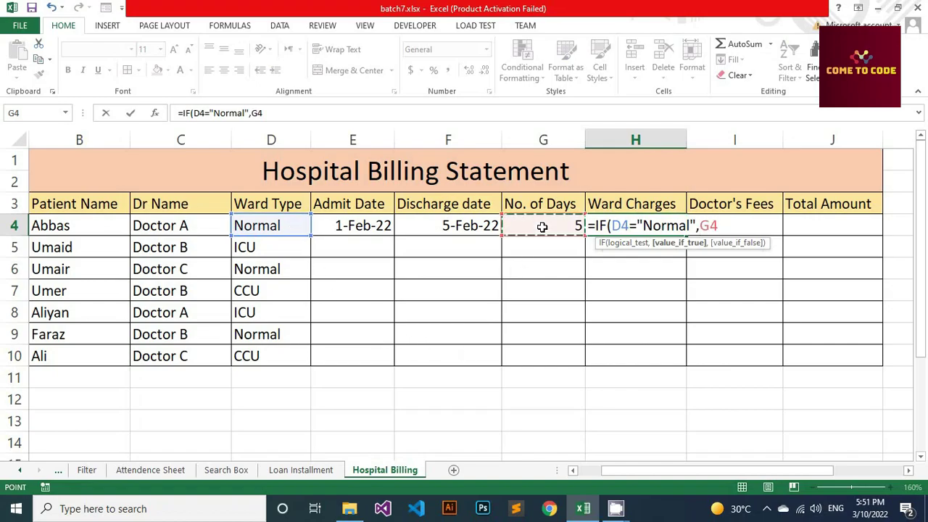
text(*)
drag(826, 469, 864, 471)
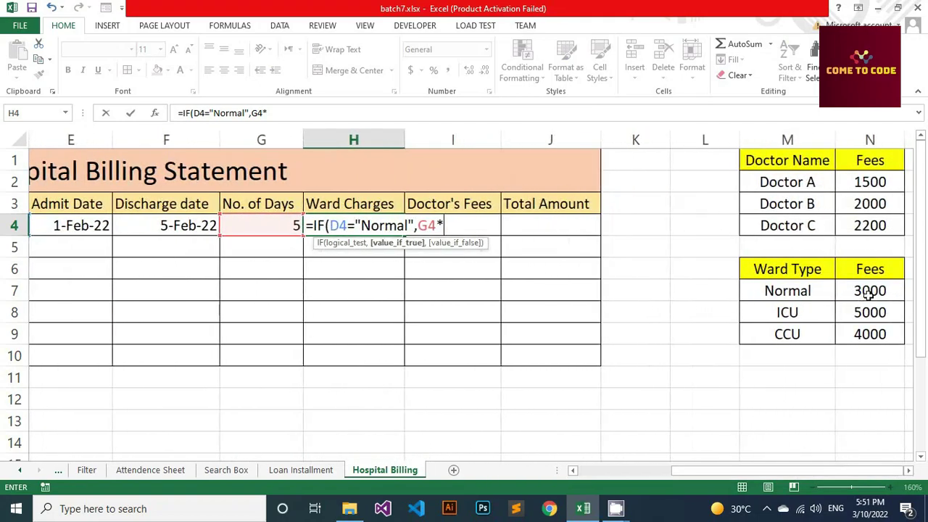
click(868, 293)
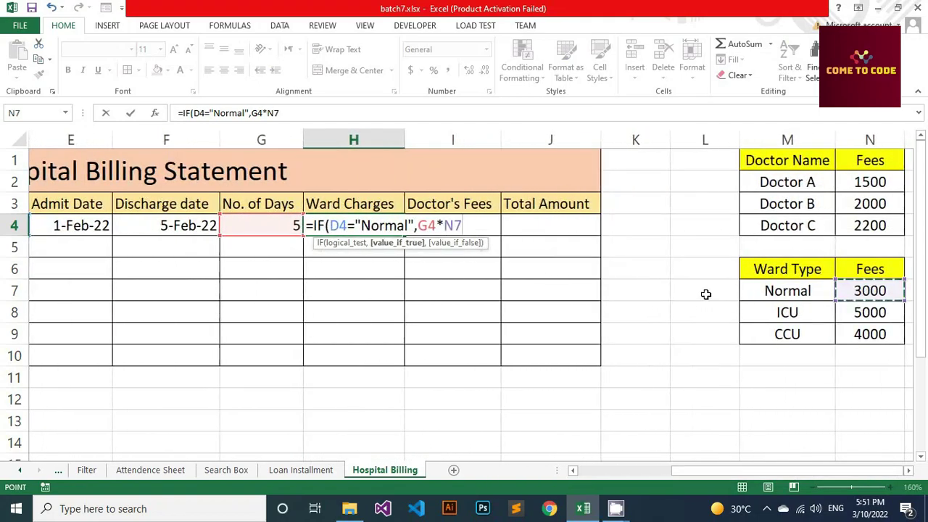
key(BackSpace)
key(BackSpace)
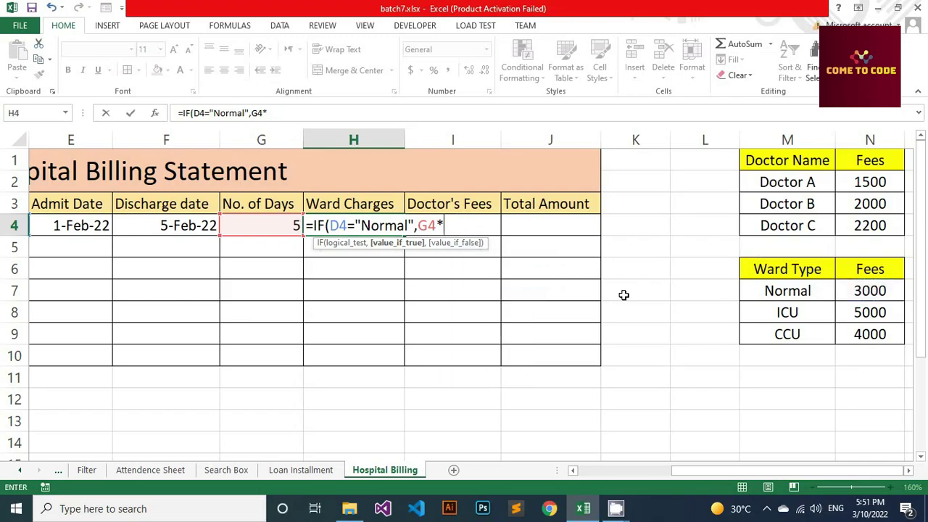
text(3000)
key(BackSpace)
key(BackSpace)
key(BackSpace)
key(BackSpace)
click(860, 292)
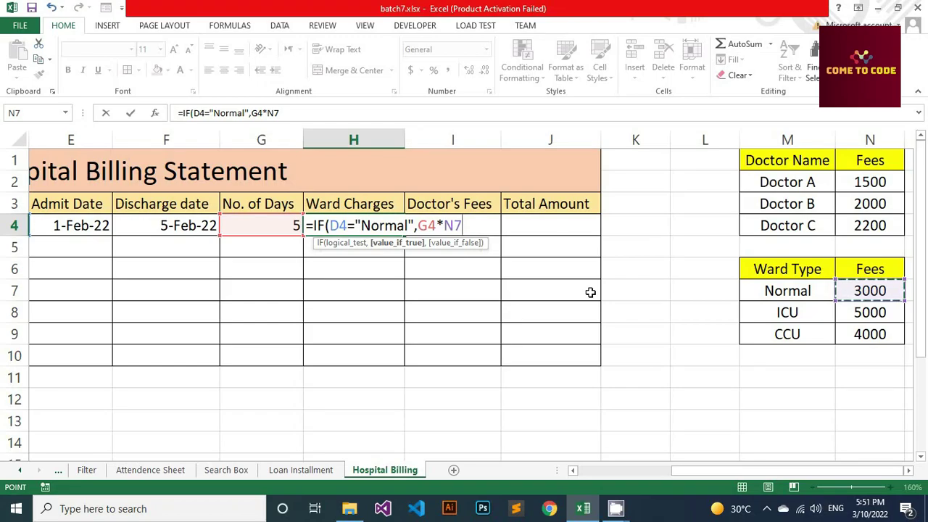
text(,)
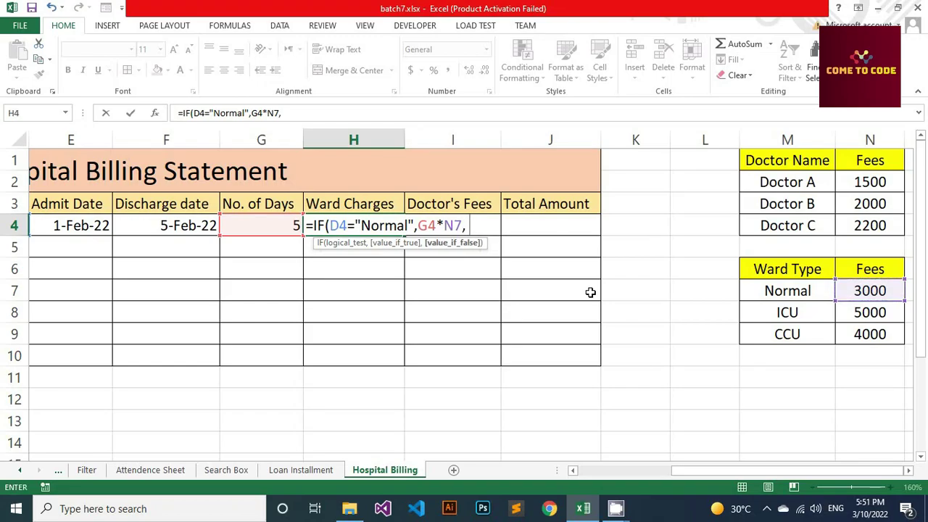
text( if)
key(Tab)
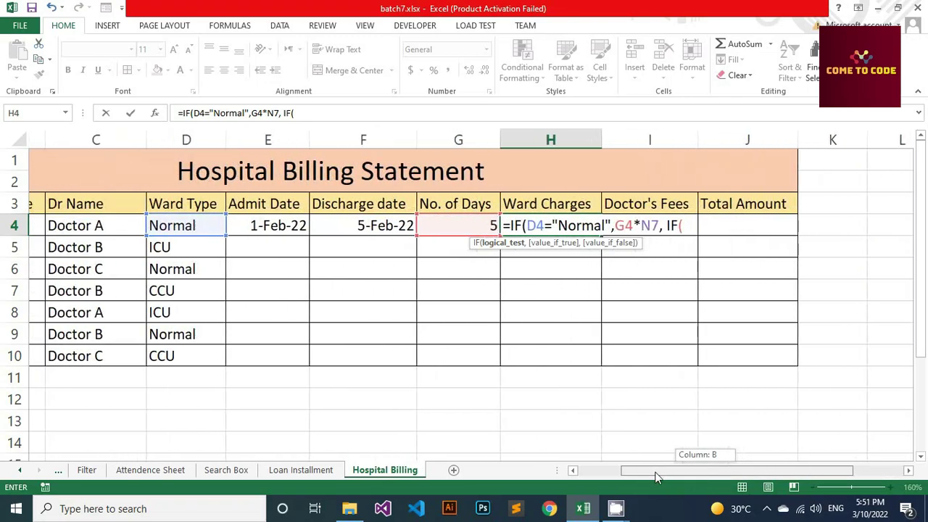
Step: Add the ICU case D4="ICU", G4*N8 to H4's formula and begin a third IF
drag(696, 472, 663, 472)
click(187, 233)
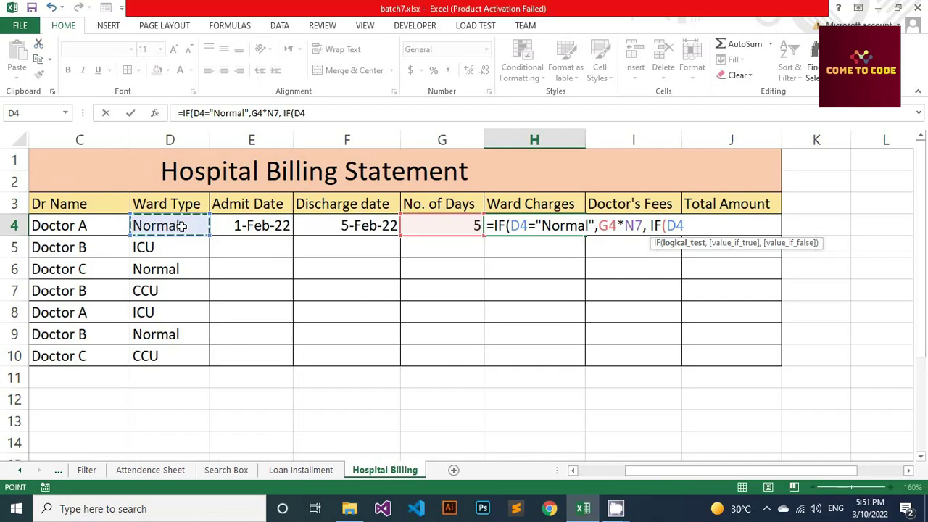
text(=)
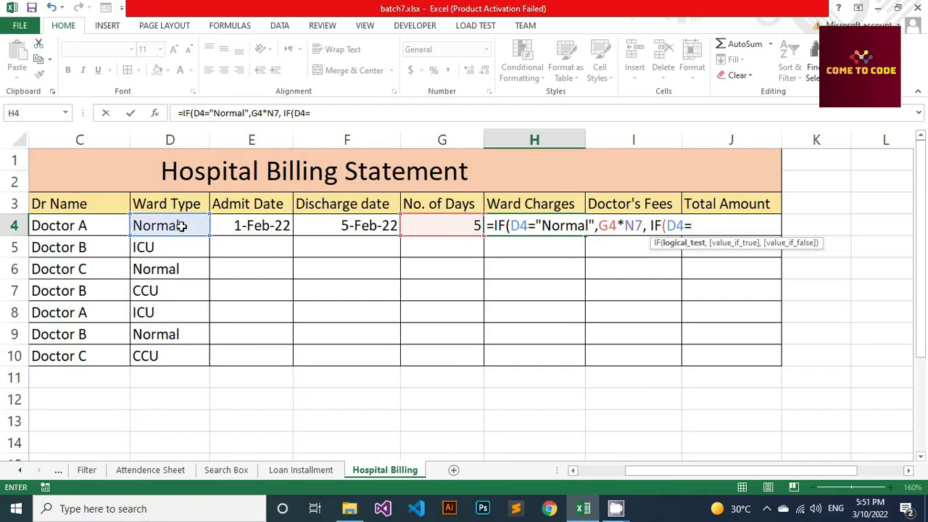
text("I)
text(CU)
text(")
text(,)
click(438, 223)
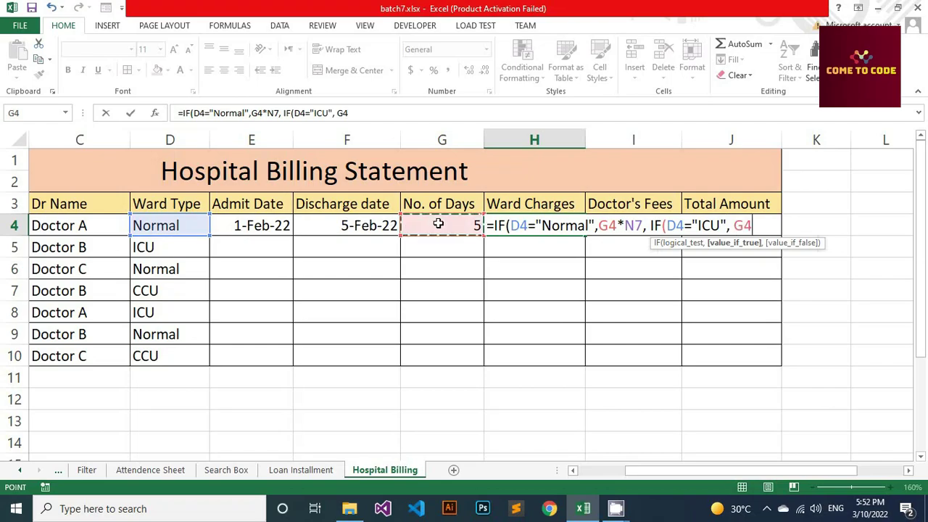
text(*)
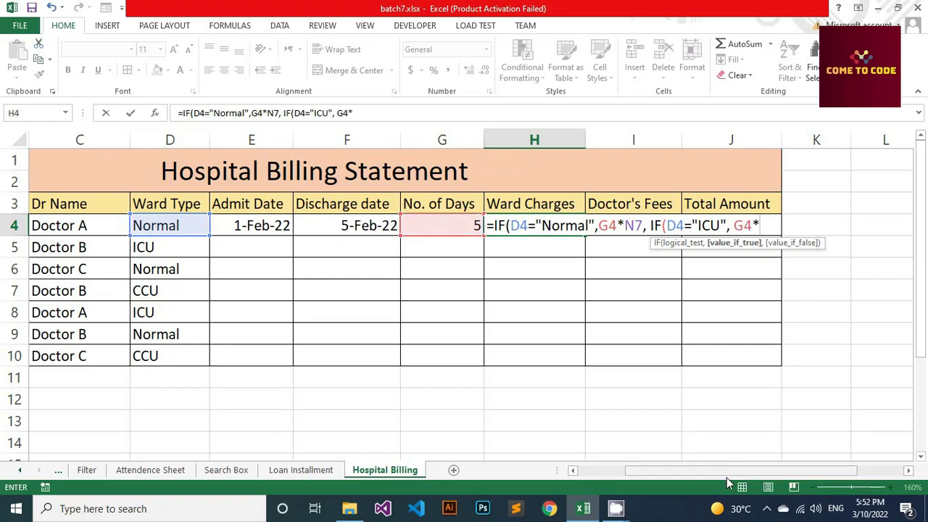
drag(726, 471, 782, 472)
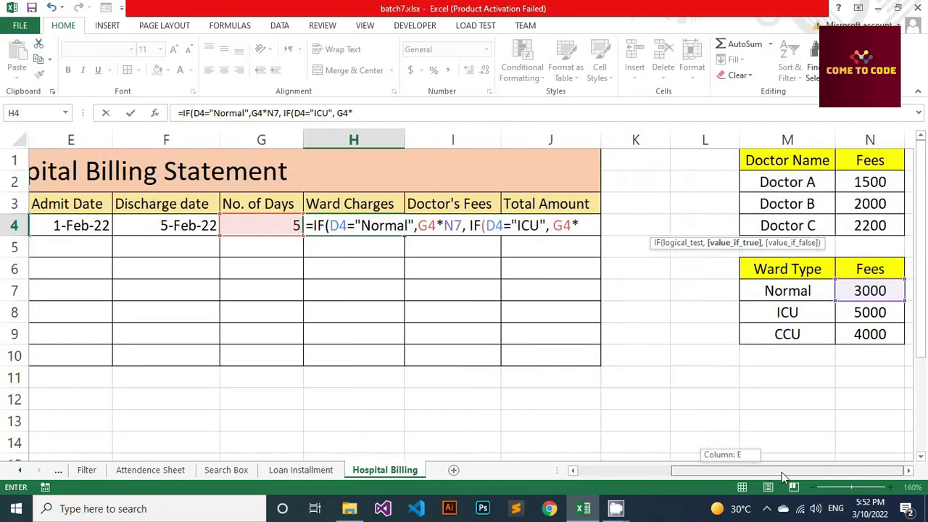
click(869, 312)
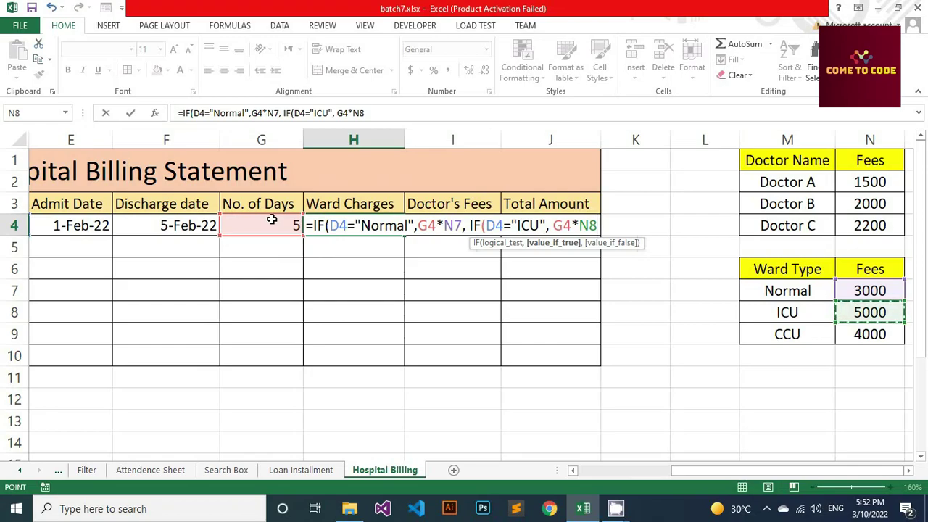
text(, if)
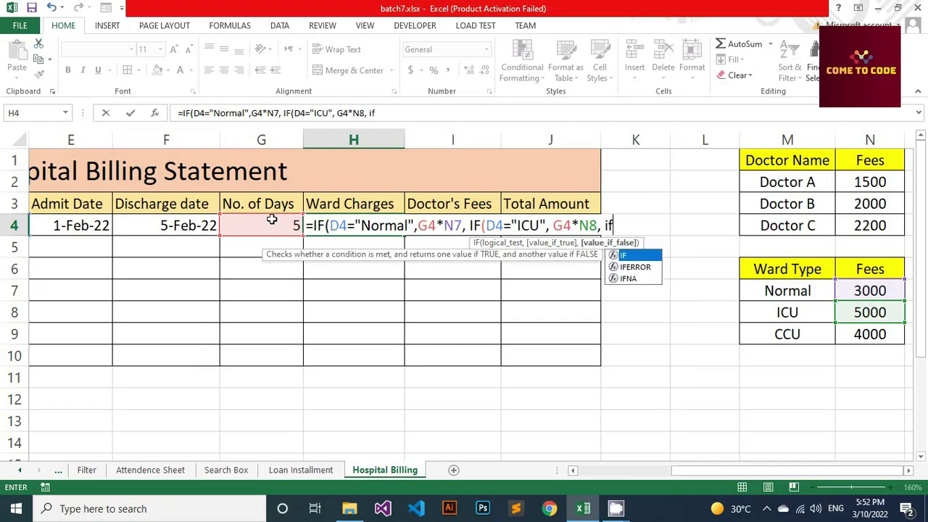
Step: Finish H4 with the CCU case D4="CCU",G4*N9 and close the brackets, giving 15000
key(Tab)
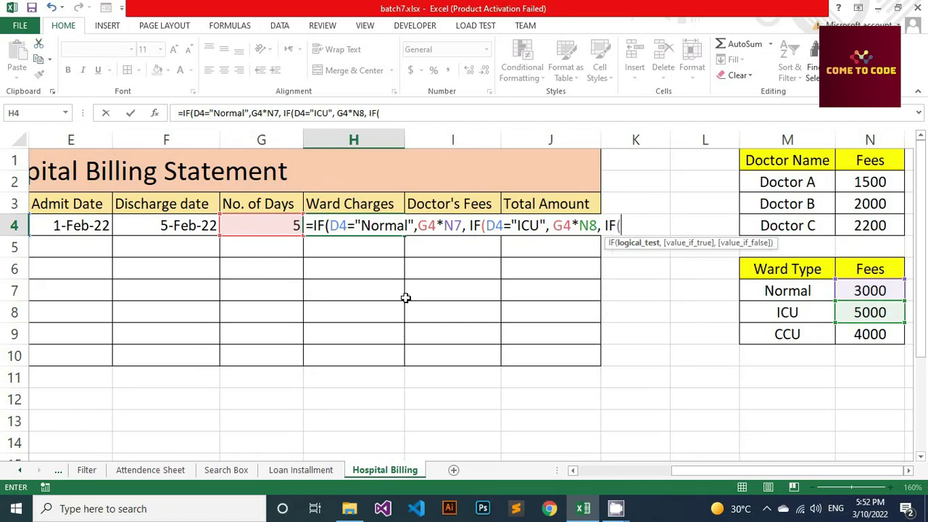
drag(693, 469, 663, 472)
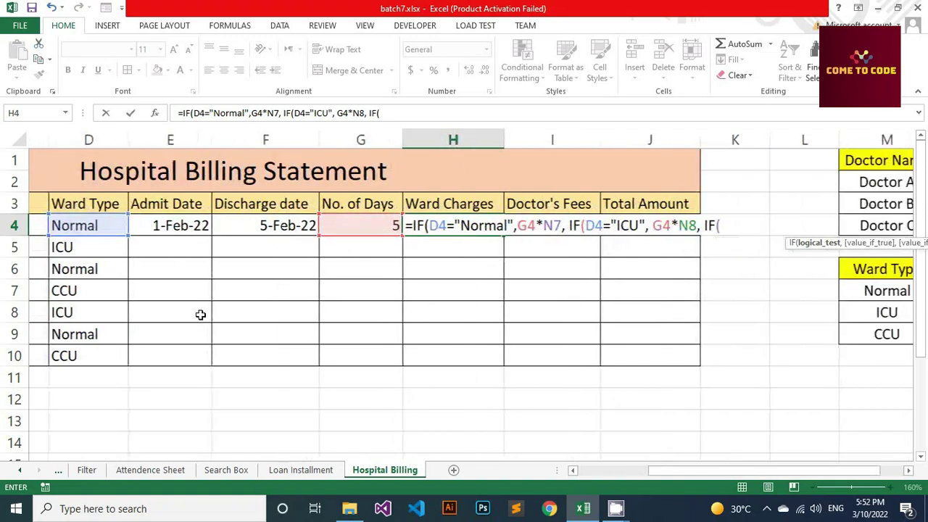
click(73, 228)
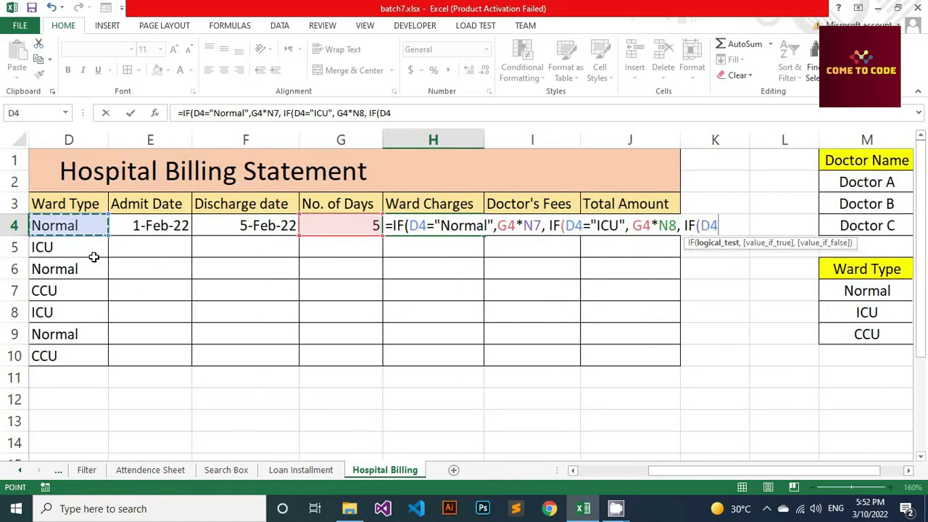
text(=)
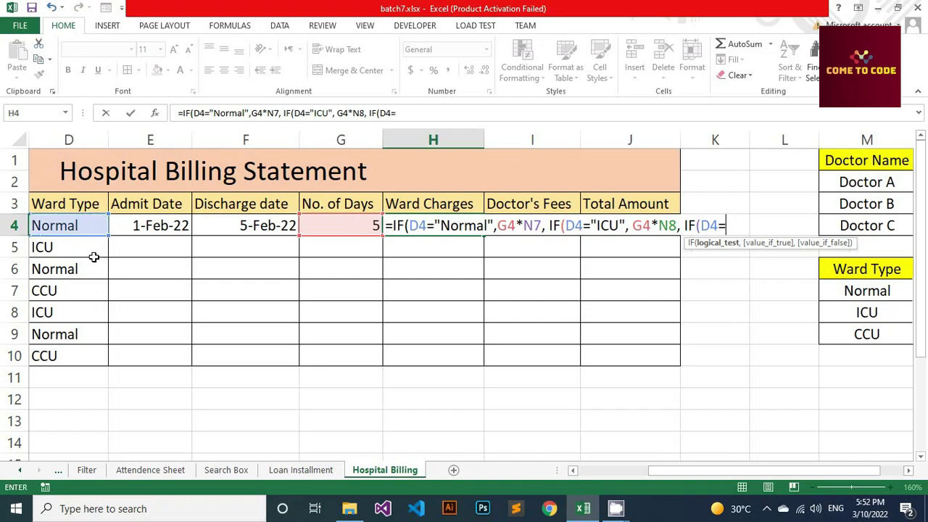
text(")
text(CCU)
text(",)
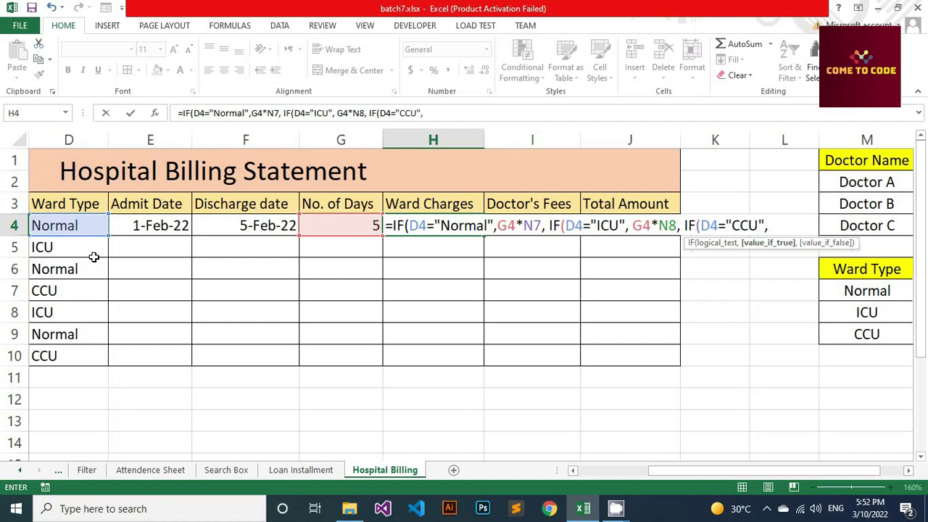
click(329, 227)
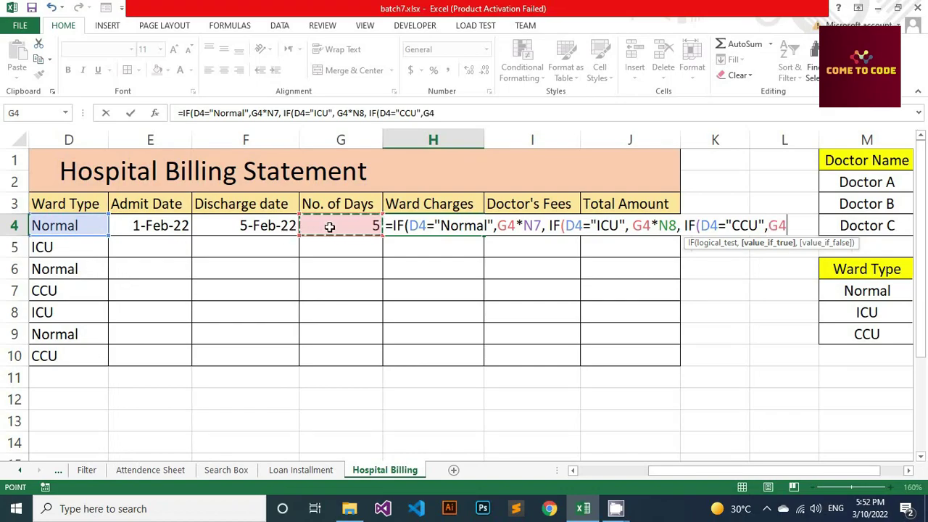
text(*)
drag(659, 470, 697, 470)
click(864, 332)
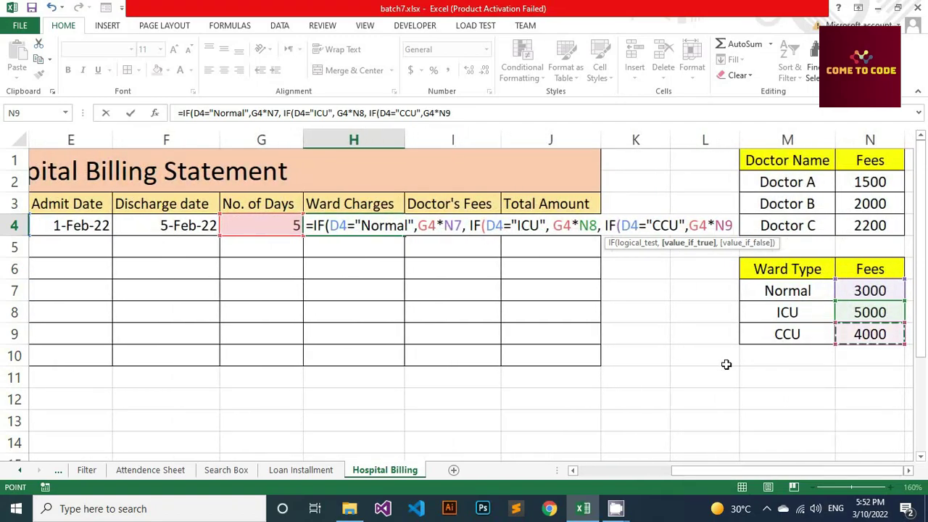
text())))
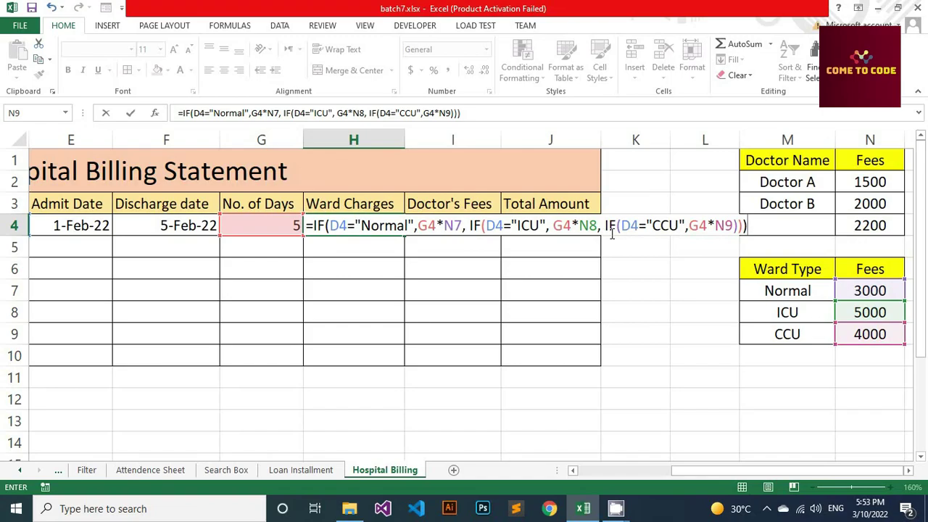
key(Return)
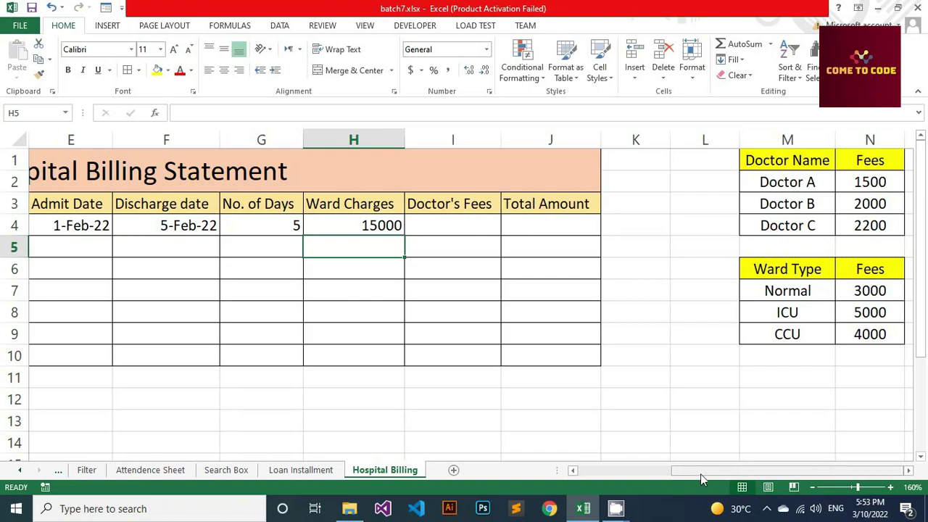
drag(700, 474, 654, 473)
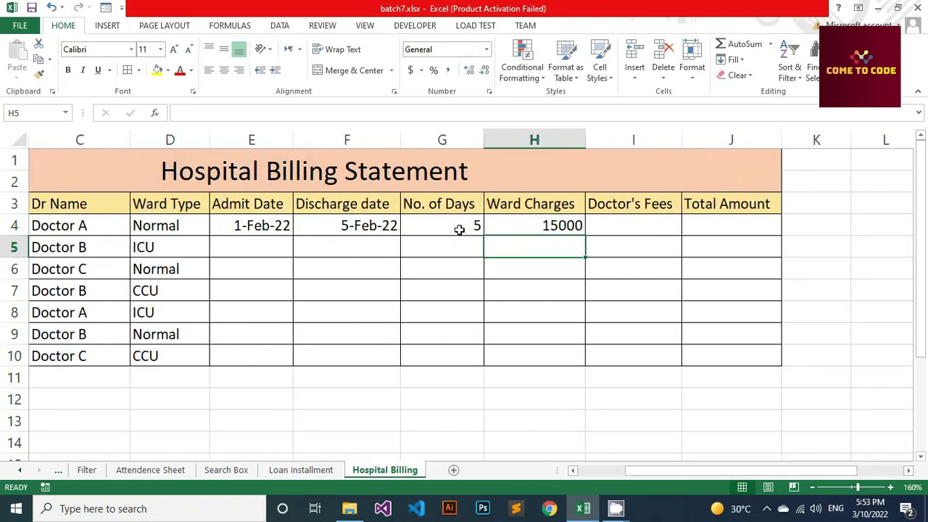
click(196, 230)
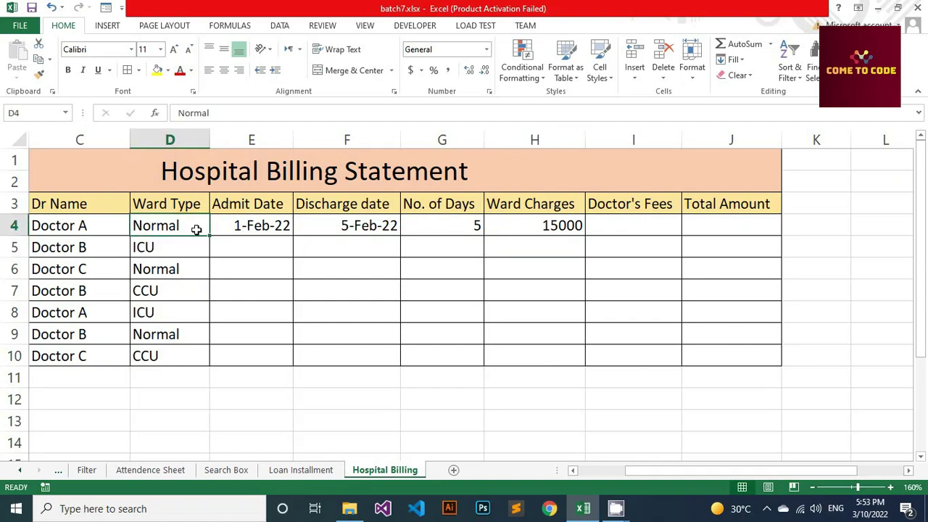
click(450, 229)
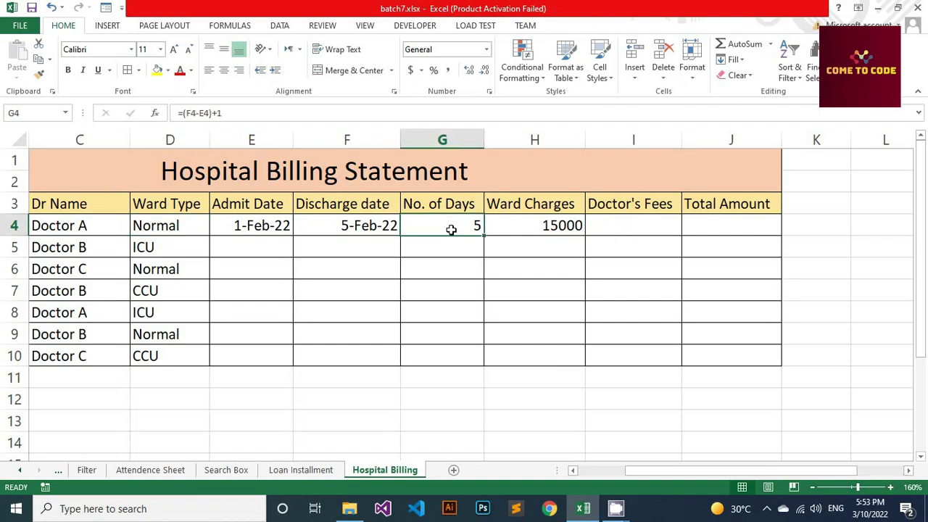
click(532, 230)
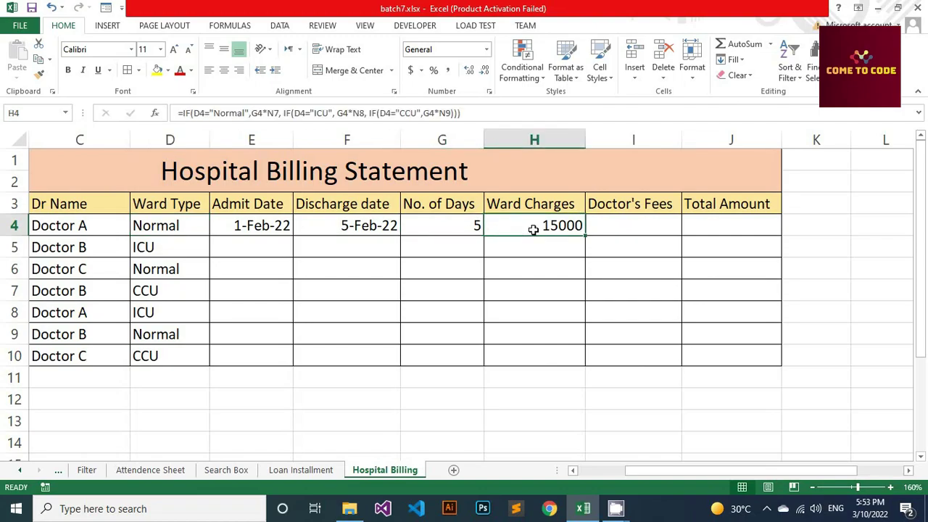
click(621, 230)
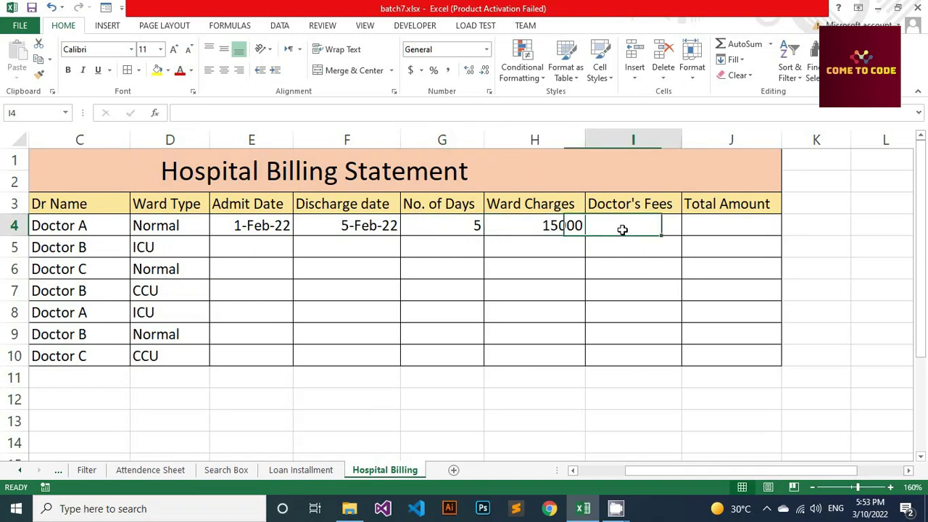
mouse_move(650, 471)
mouse_down()
mouse_move(700, 472)
mouse_move(637, 470)
mouse_move(646, 472)
mouse_up()
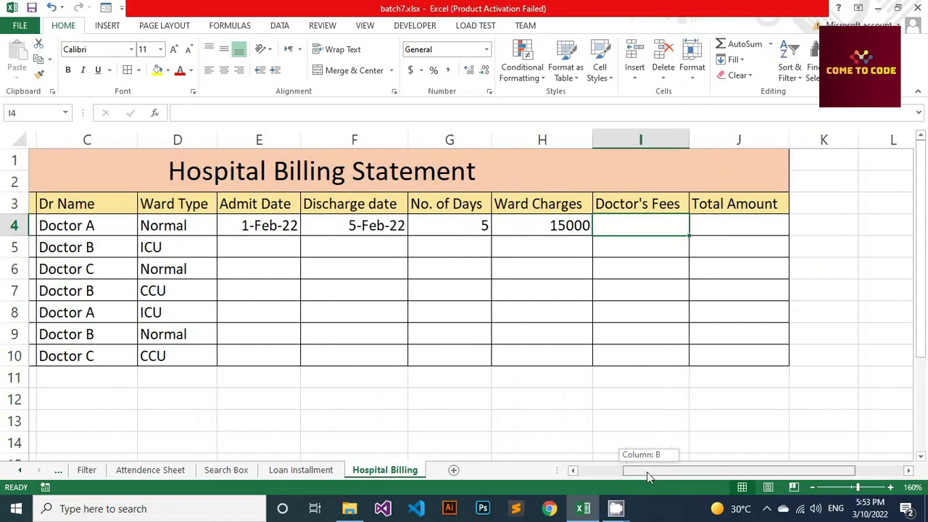
Step: In I4, begin =IF(C4="Doctor A", G4*N2, then nest IF(C4="Doctor B" for the second doctor
text(=if)
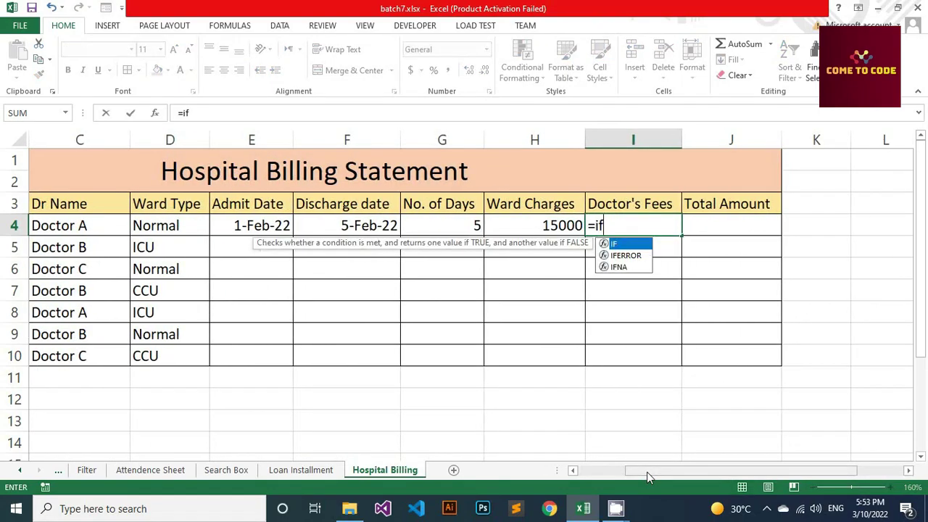
key(Tab)
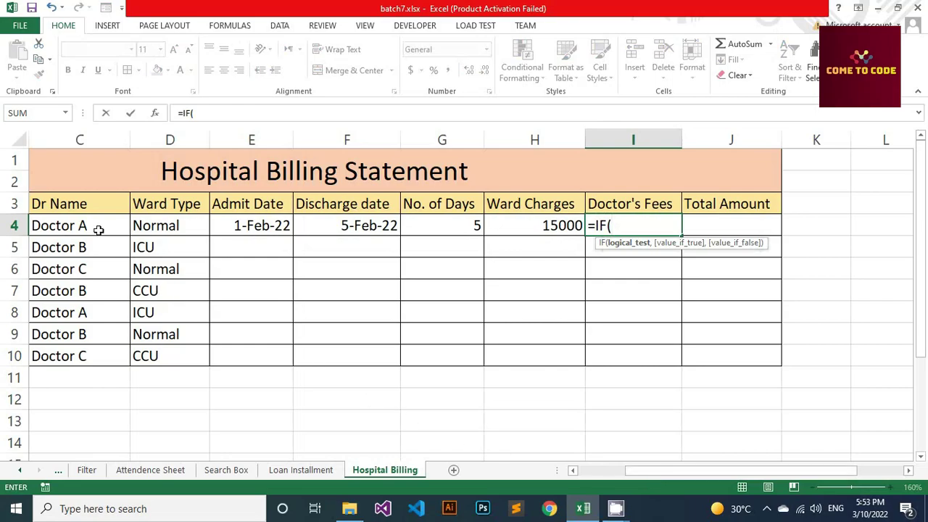
click(94, 225)
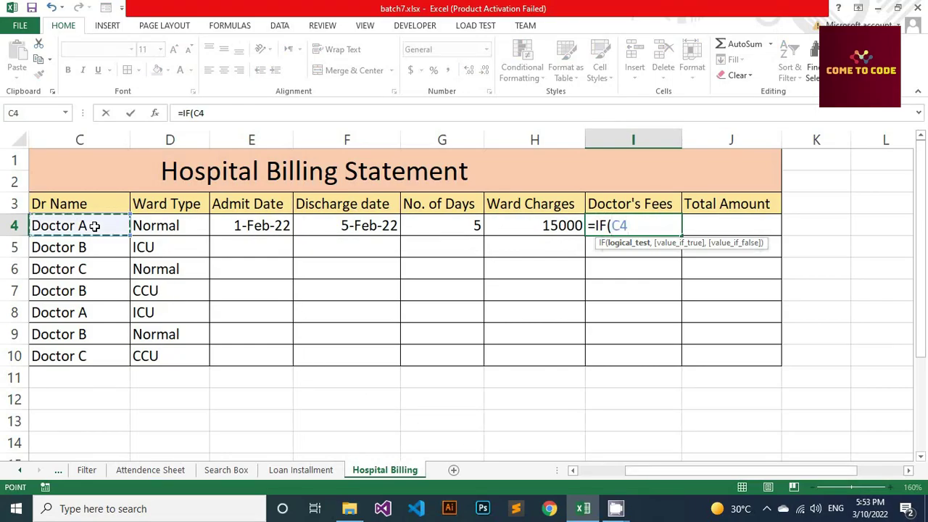
text(=)
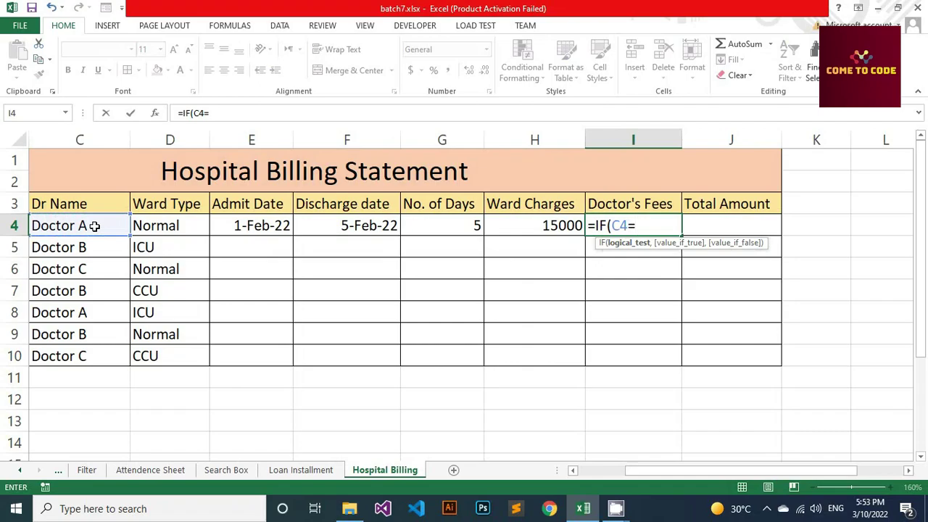
text("Do)
text(ctor A)
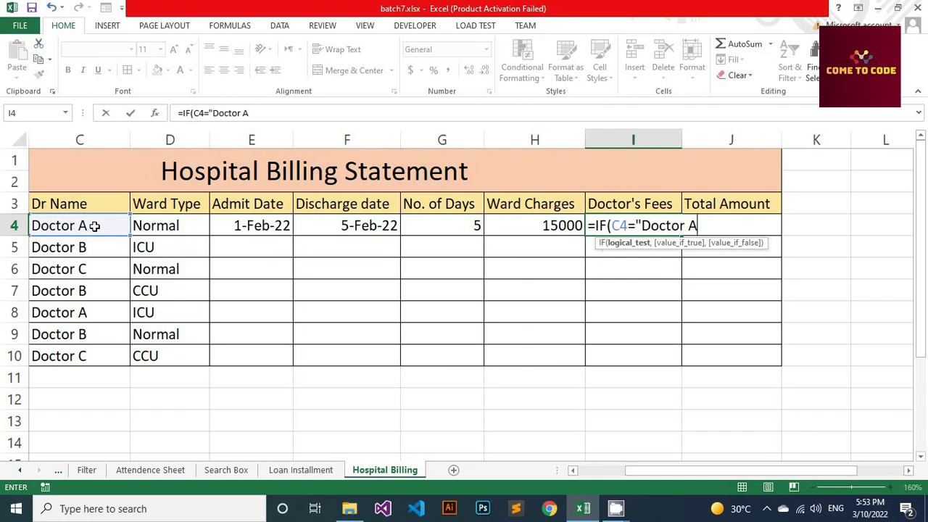
text(")
click(458, 226)
text(*)
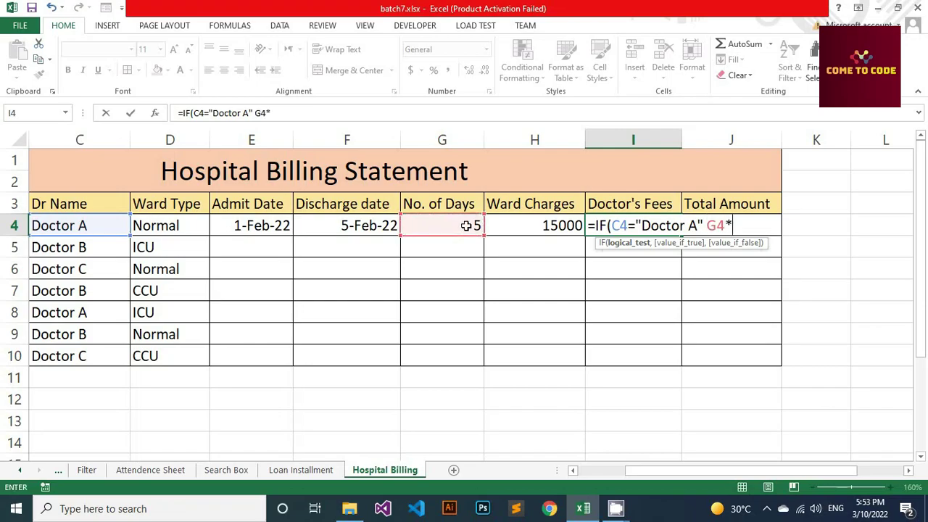
drag(662, 471, 707, 471)
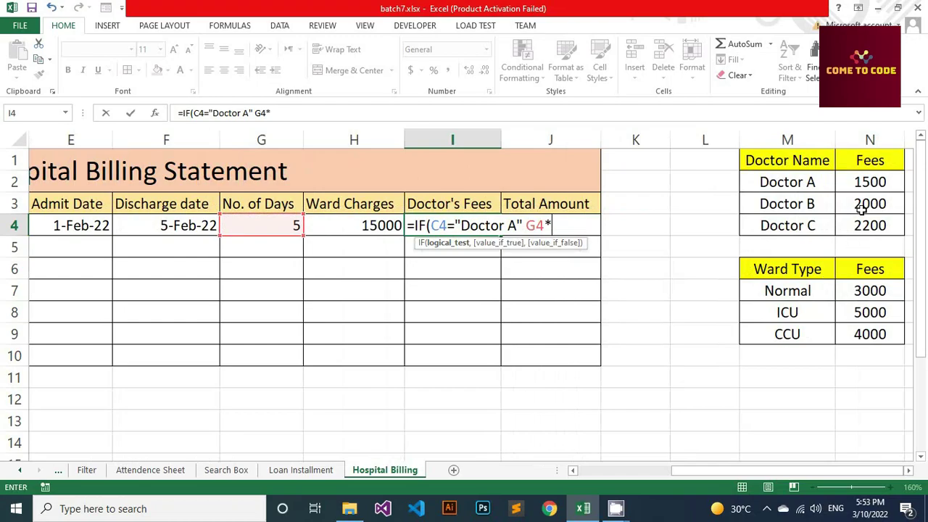
click(868, 183)
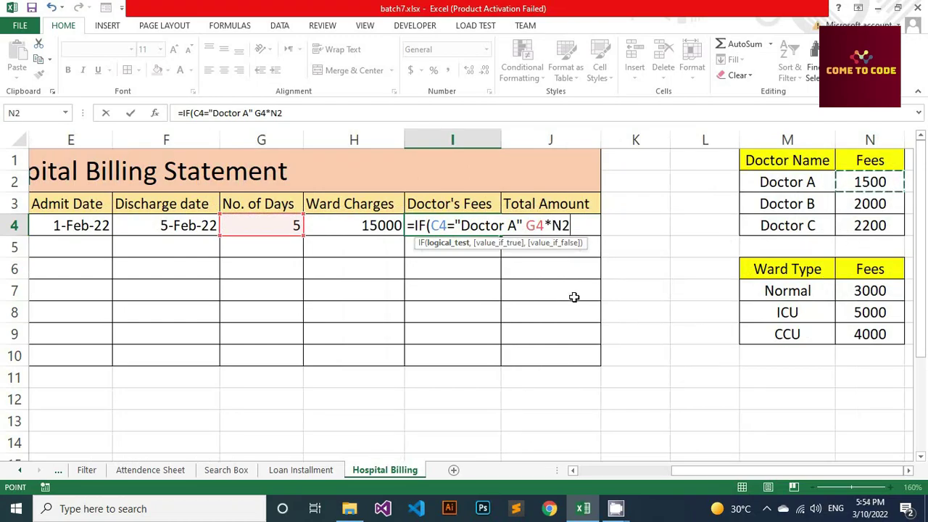
text(,)
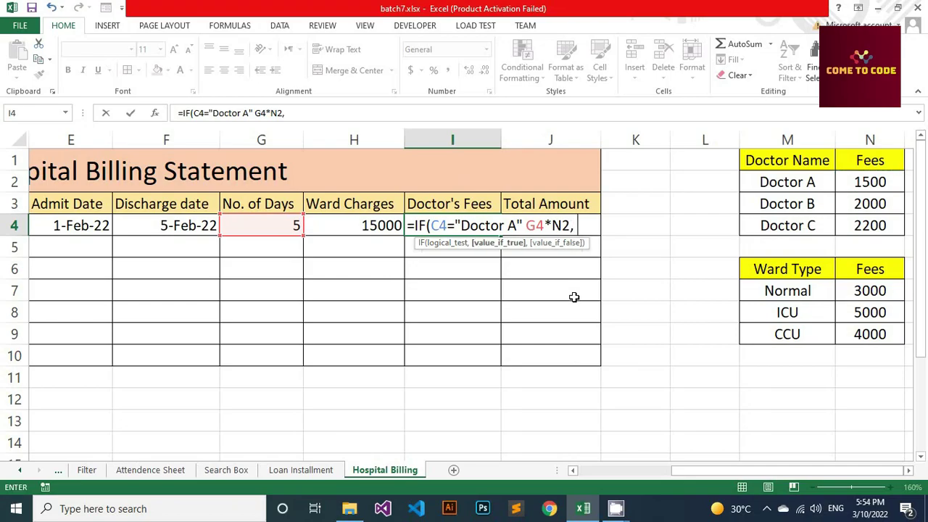
text( IF()
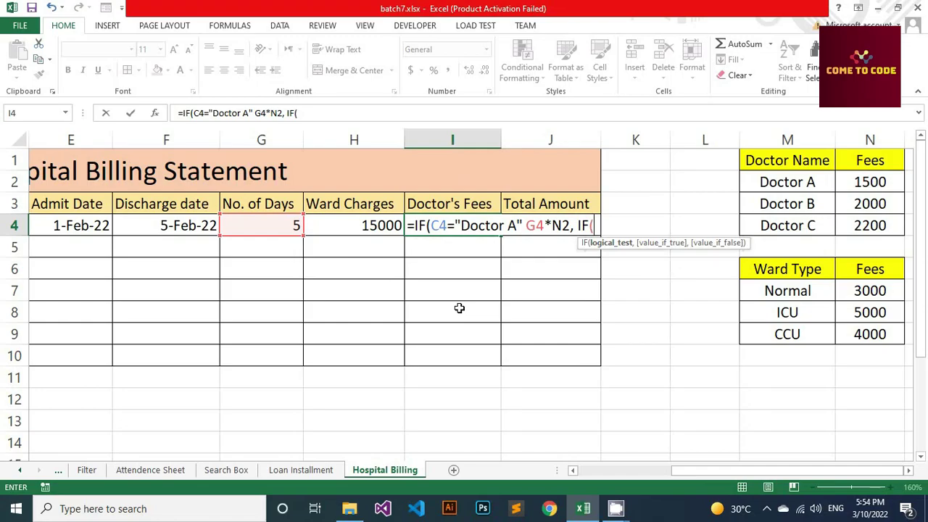
text(C4)
text(=)
text(")
text(Doctor )
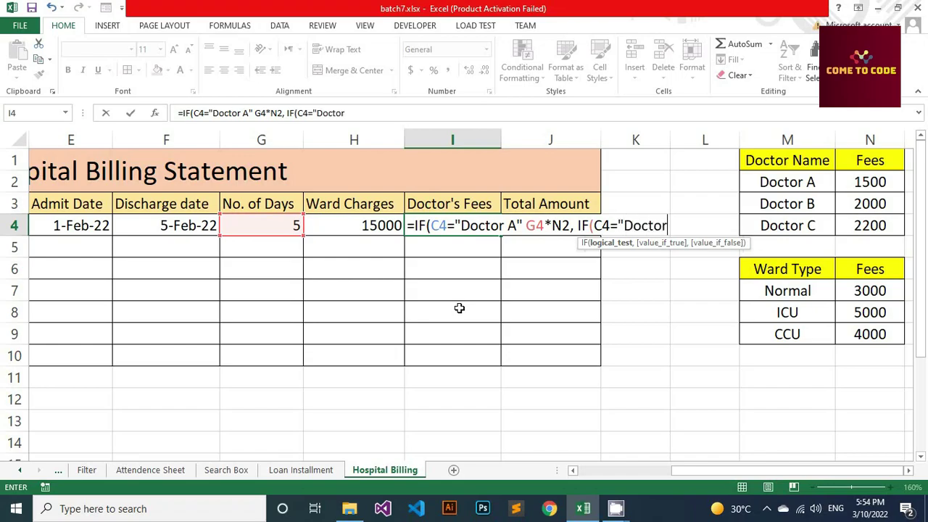
text(B")
click(522, 226)
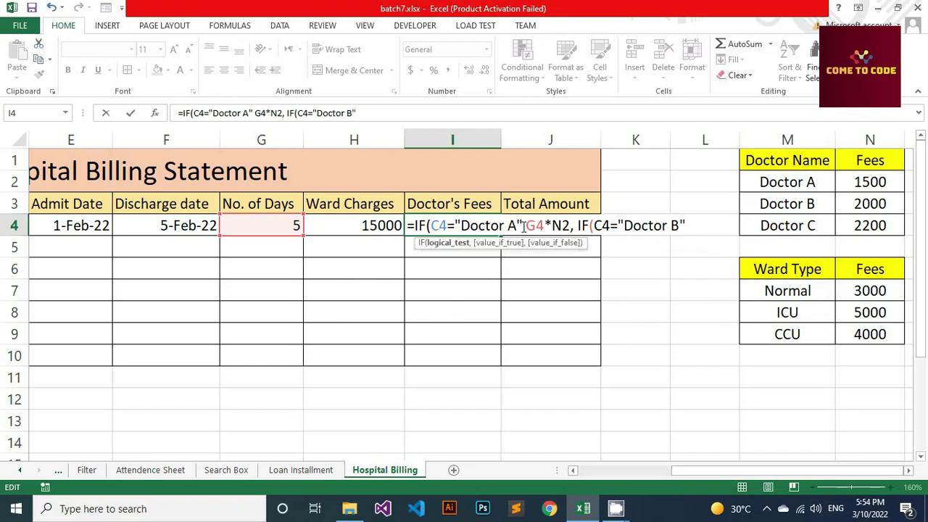
Step: Add the missing comma and finish I4 with G4*N3 for Doctor B and G4*N4 for Doctor C, giving 7500
text(,)
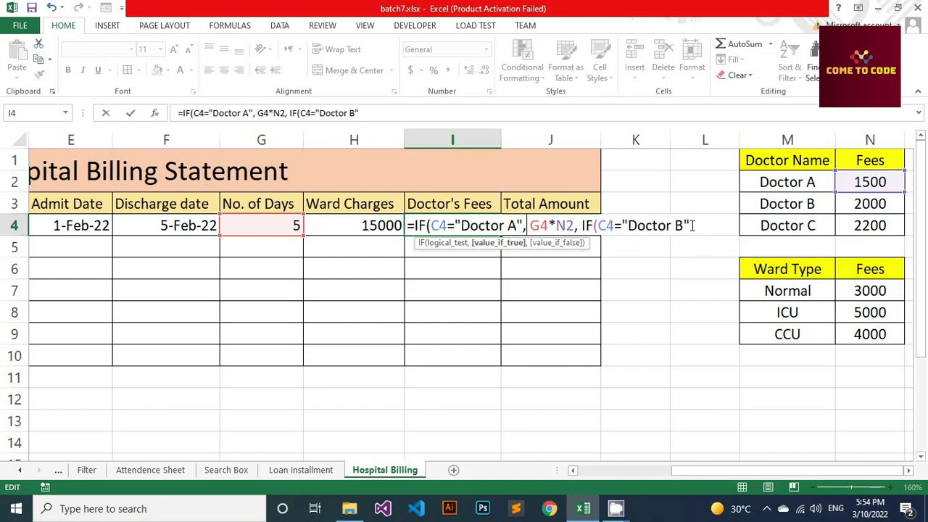
click(690, 225)
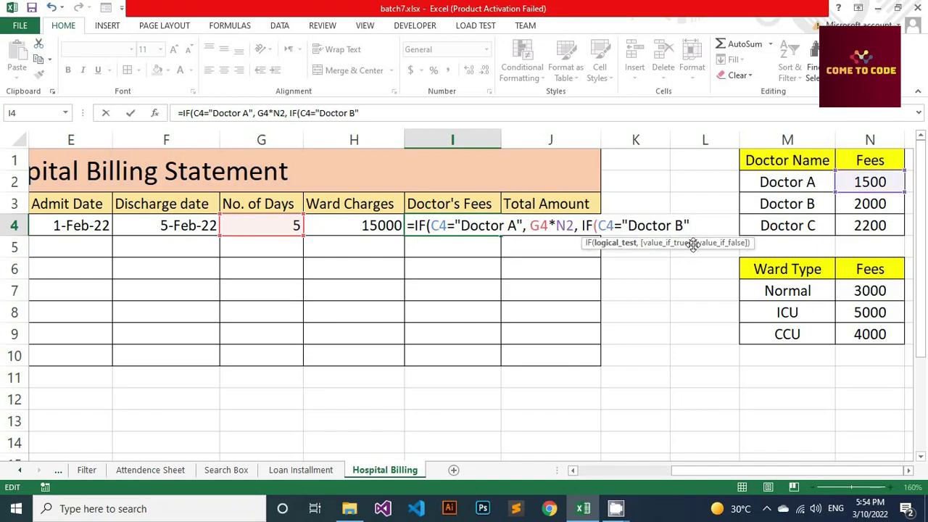
text(,)
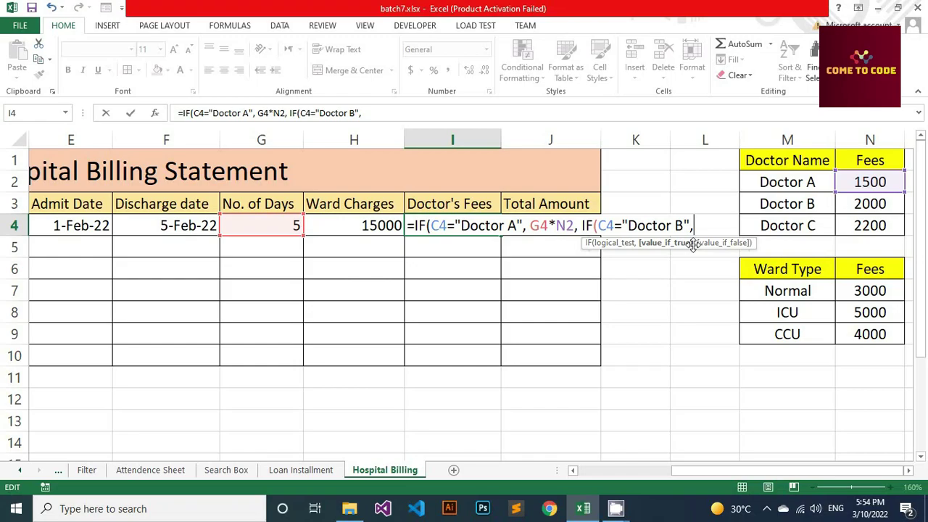
click(282, 227)
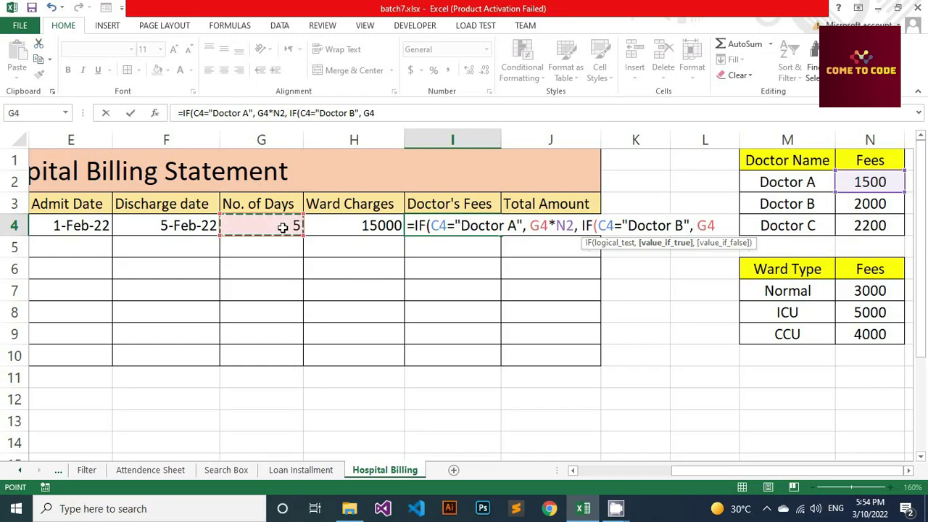
text(*)
click(859, 202)
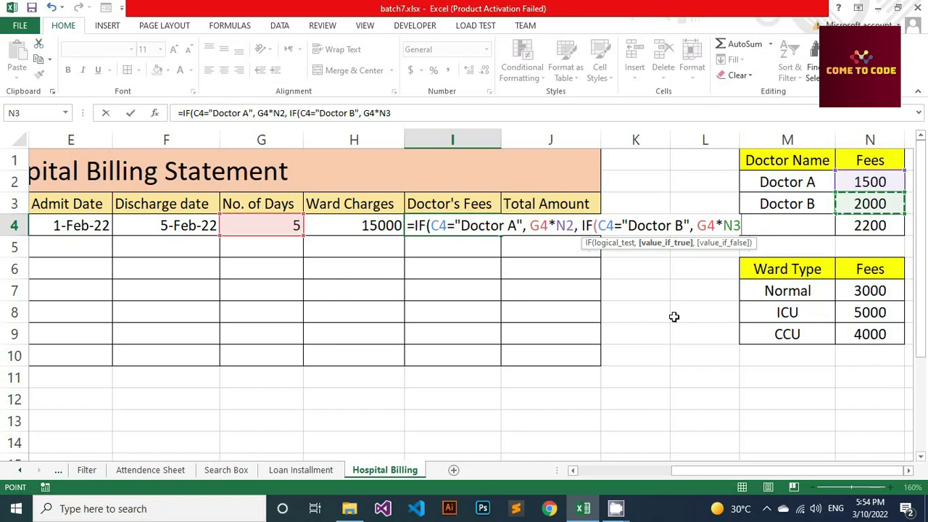
text(,)
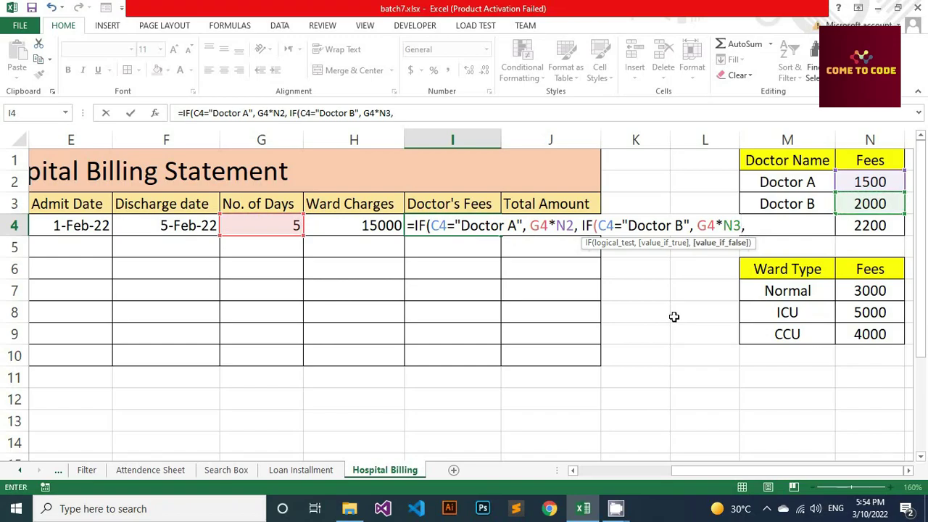
text( IF()
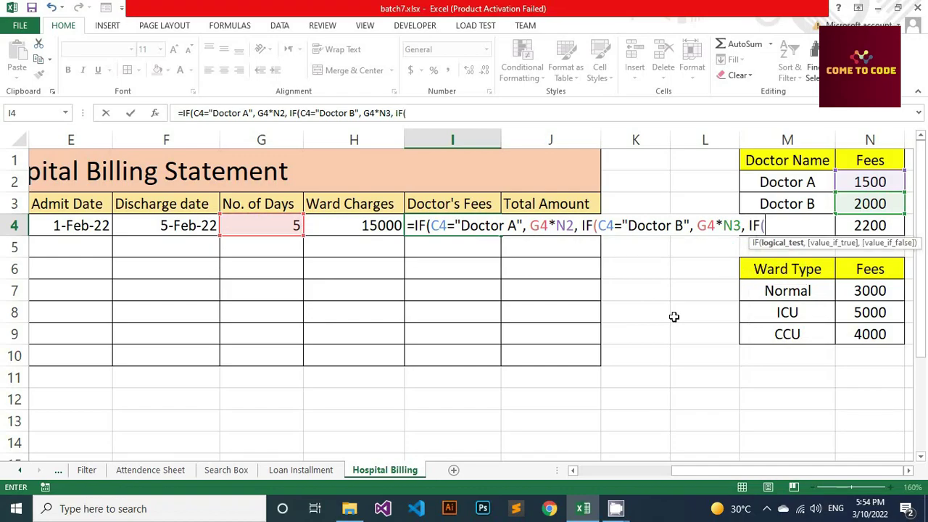
text(C4)
text(=)
text("Doct)
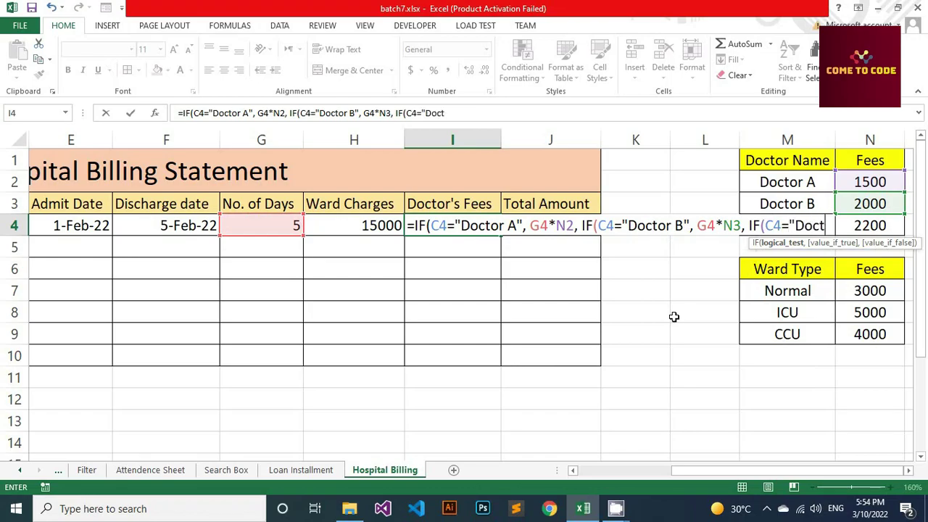
text(or C)
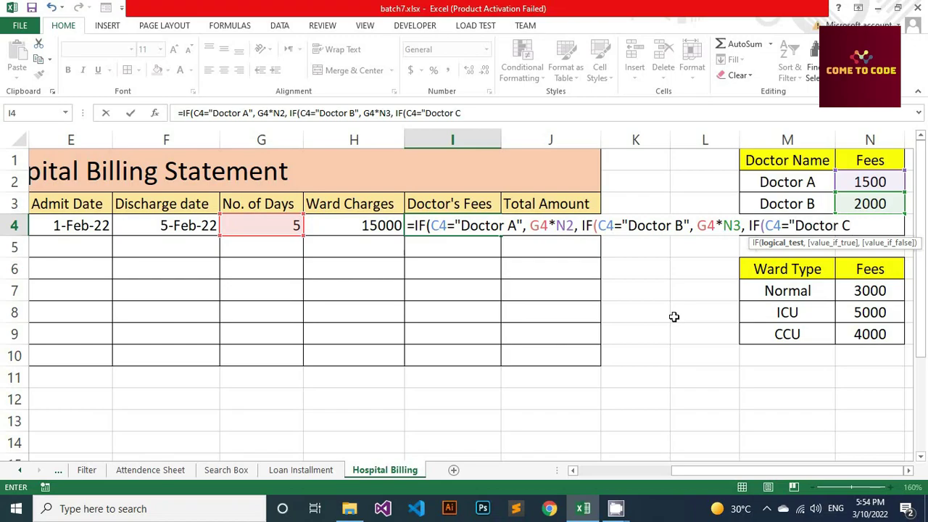
text(")
text(,)
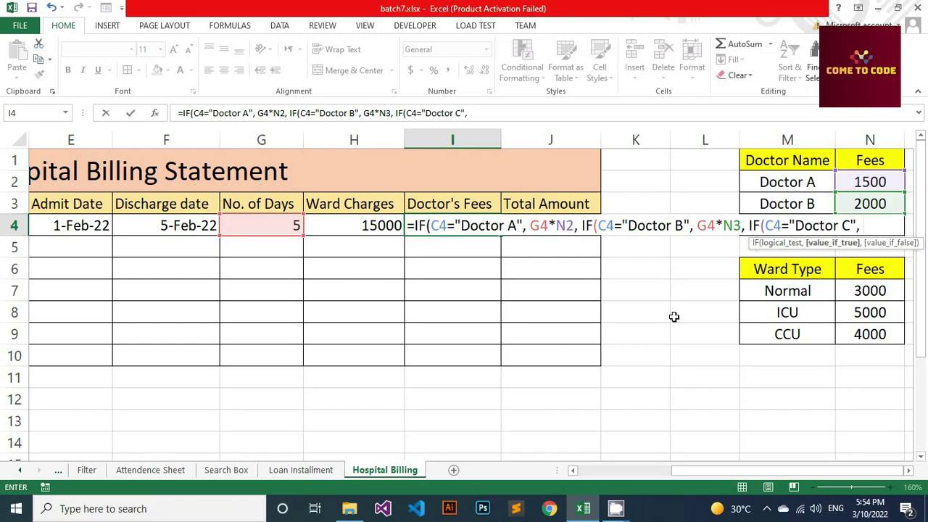
click(252, 230)
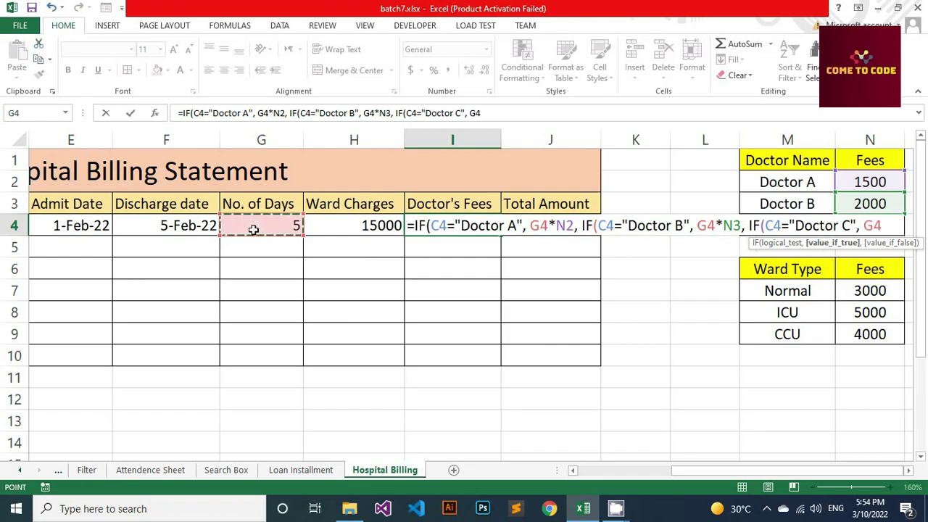
text(*)
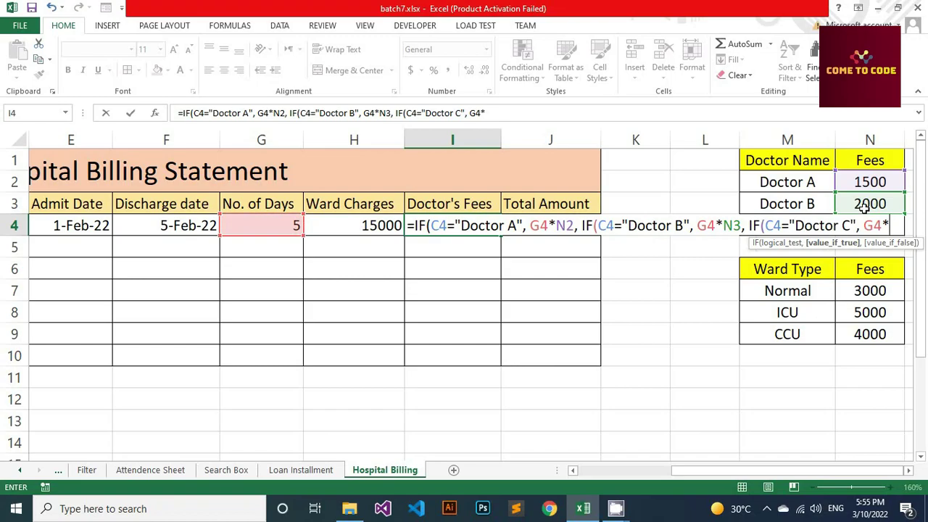
text(N)
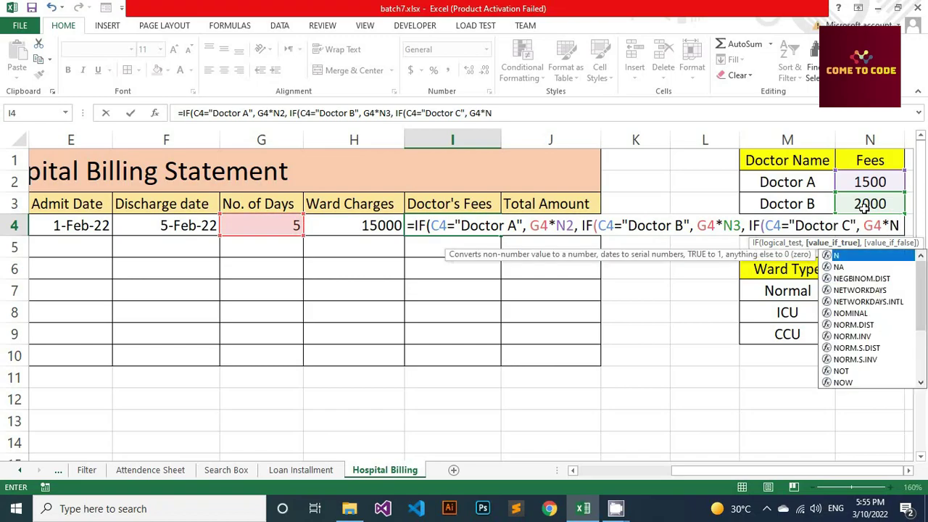
text(4)
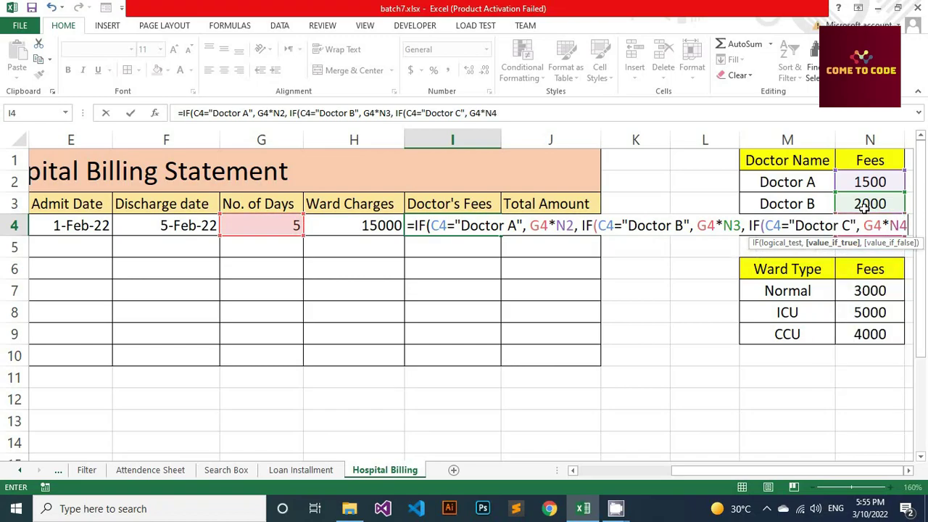
text())))
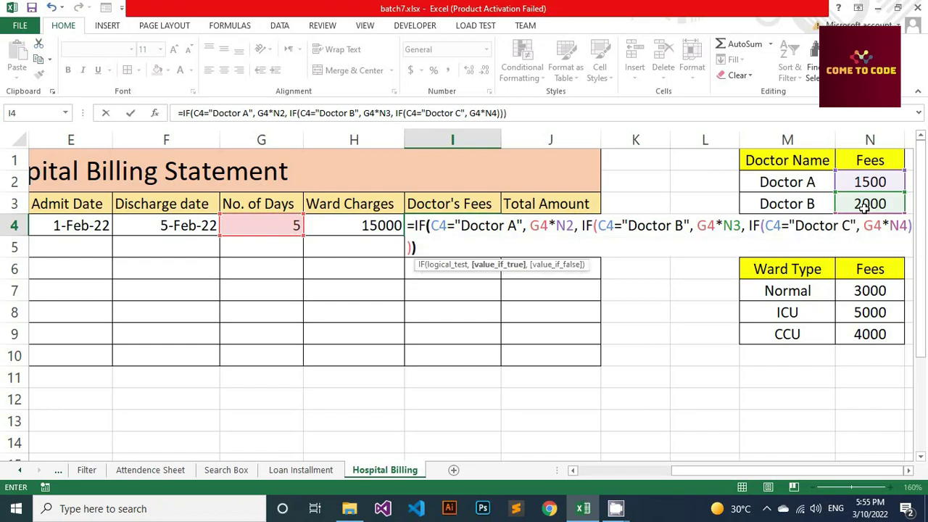
key(Return)
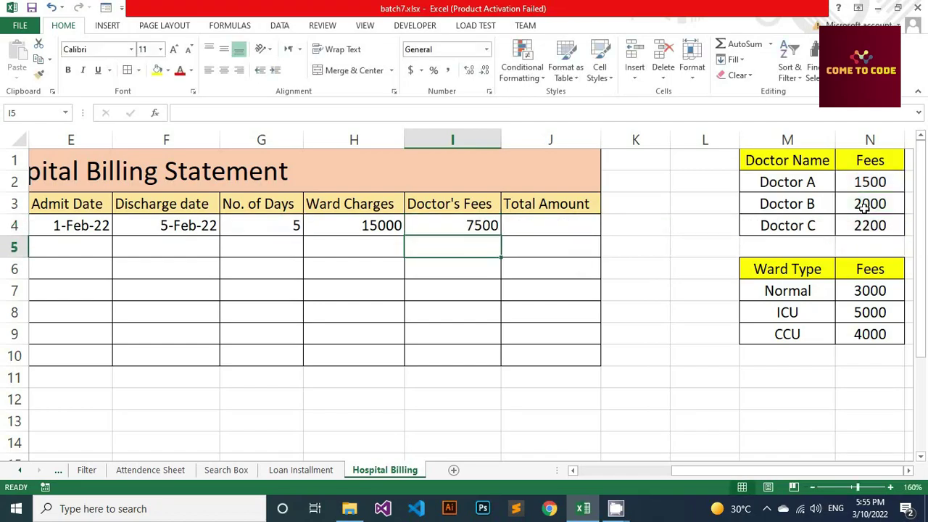
Step: Enter =H4+I4 in J4 so the first patient's Total Amount is 22500
click(459, 228)
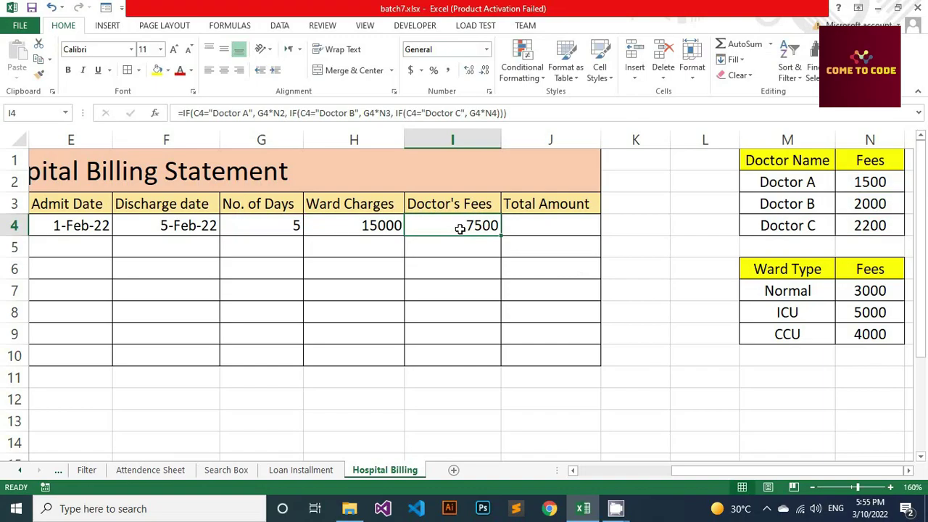
click(522, 228)
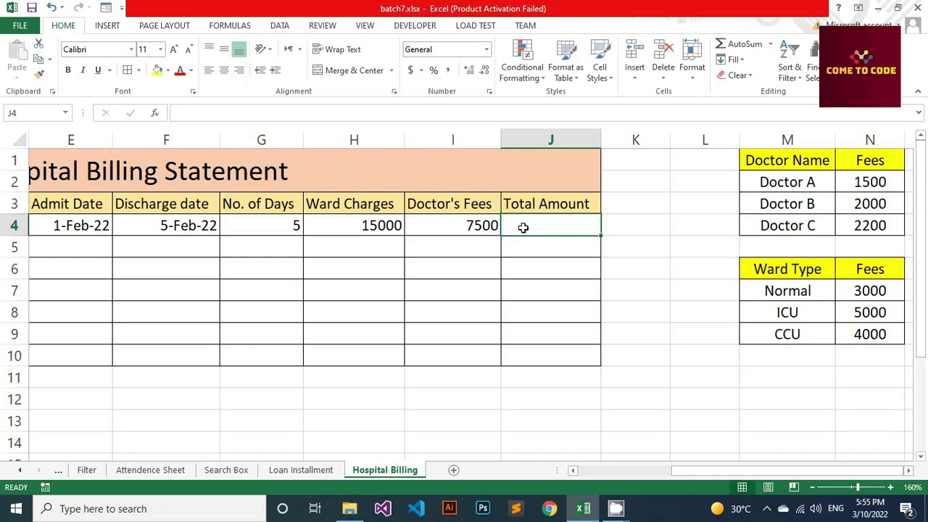
text(=)
click(361, 222)
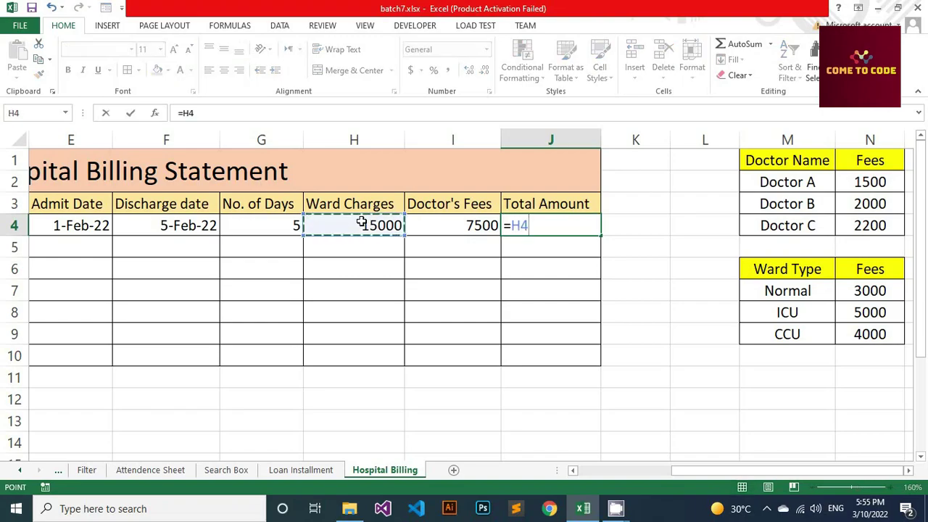
text(+)
click(436, 233)
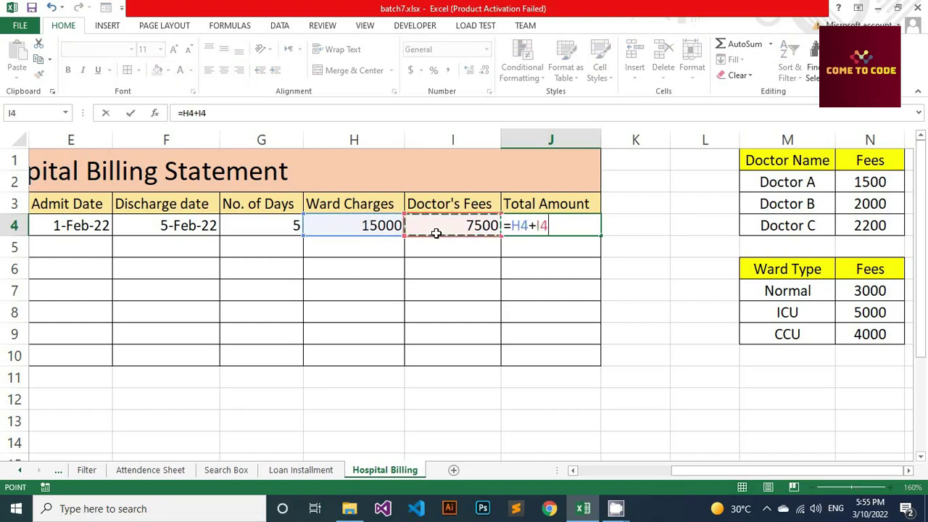
key(Return)
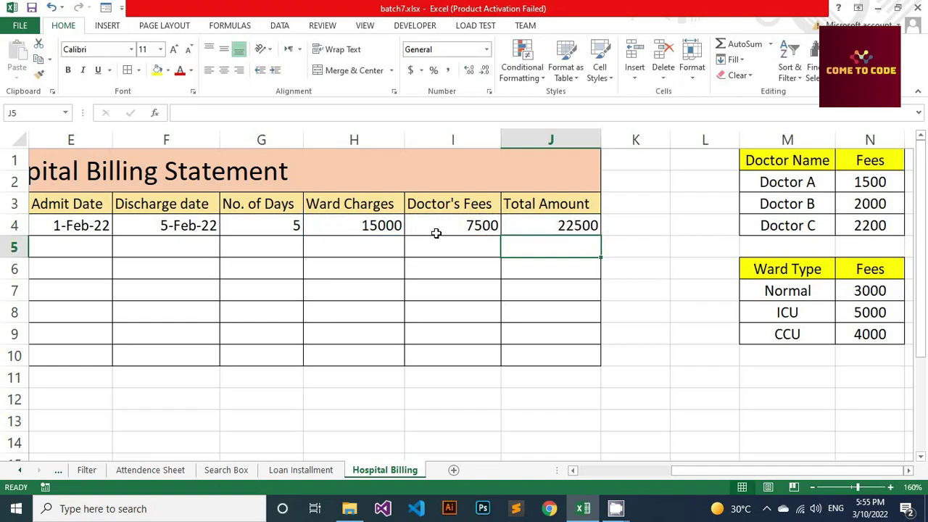
Step: Fill the Ward Charges and Doctor's Fees formulas from H4 and I4 down to row 10
click(523, 227)
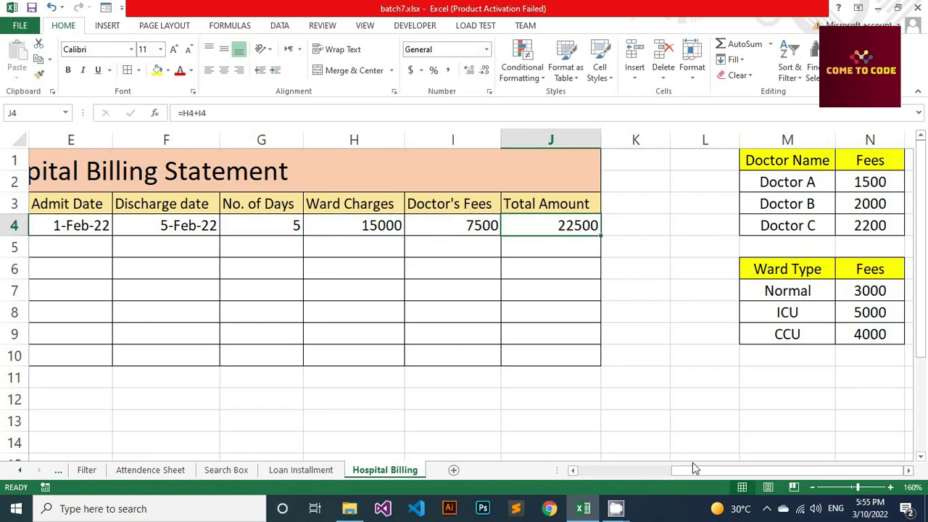
drag(692, 469, 660, 469)
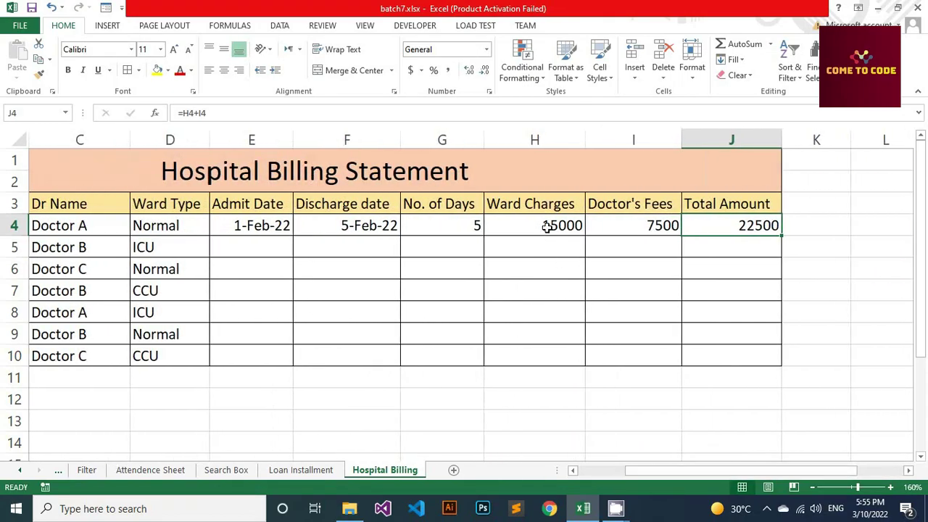
click(547, 227)
drag(583, 237, 582, 360)
click(650, 227)
drag(680, 236, 679, 360)
Step: Fill the Total Amount and No. of Days formulas from J4 and G4 down to row 10
click(729, 230)
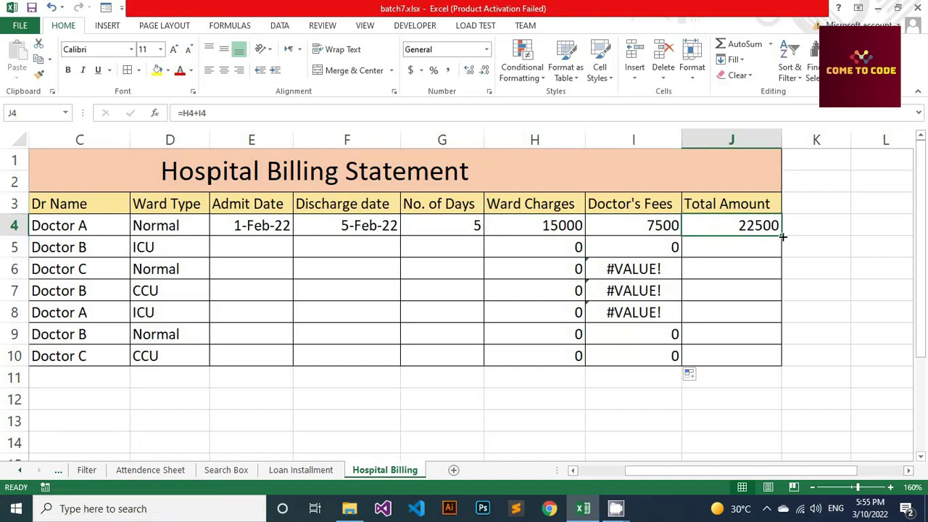
drag(782, 236, 777, 362)
click(456, 226)
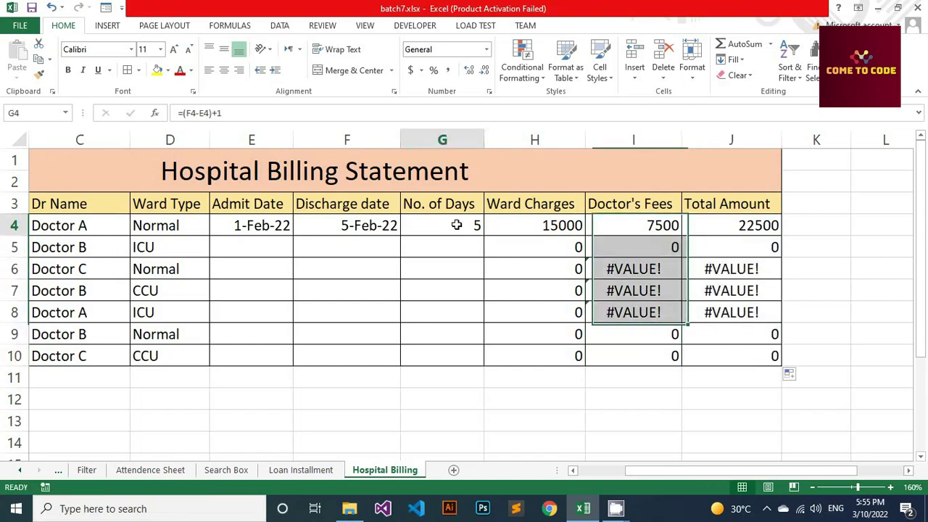
drag(483, 236, 488, 362)
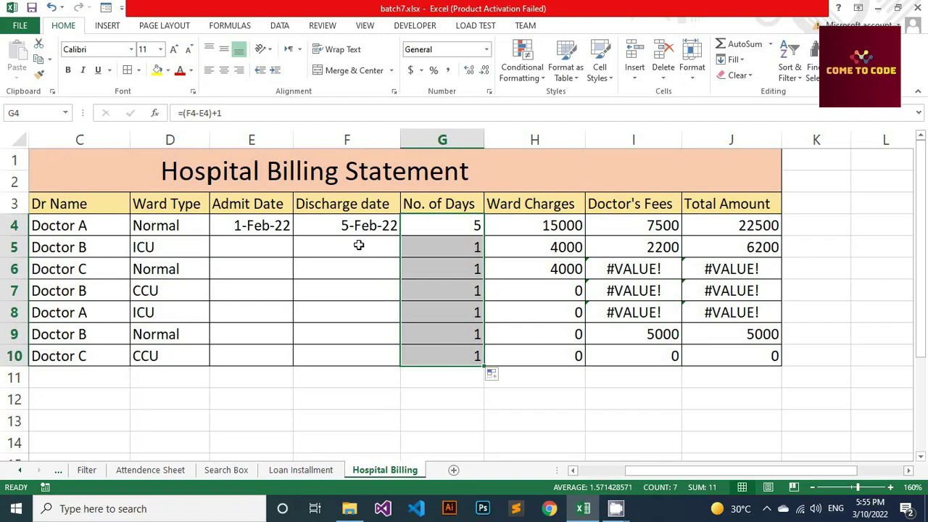
click(324, 246)
click(284, 245)
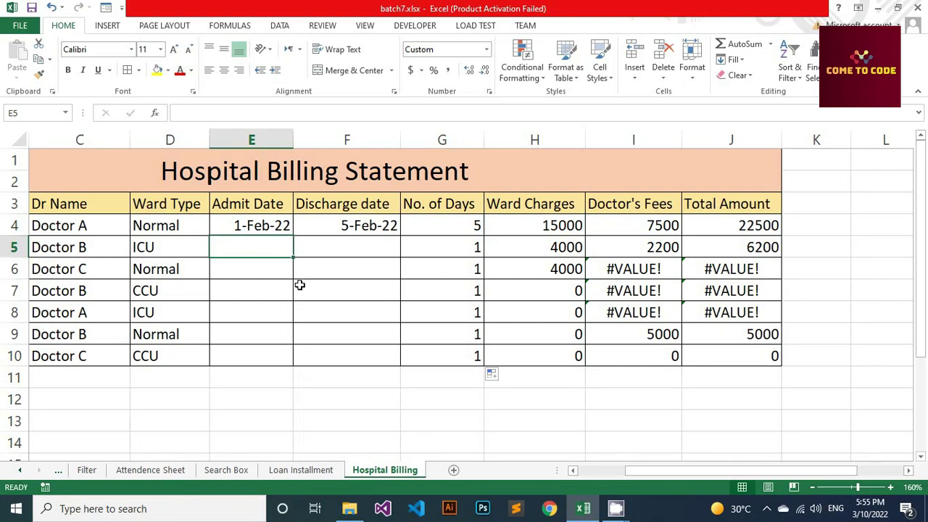
Step: Enter admit date 6-Feb-22 in E5 and discharge date 15-Feb-22 in F5
text(5)
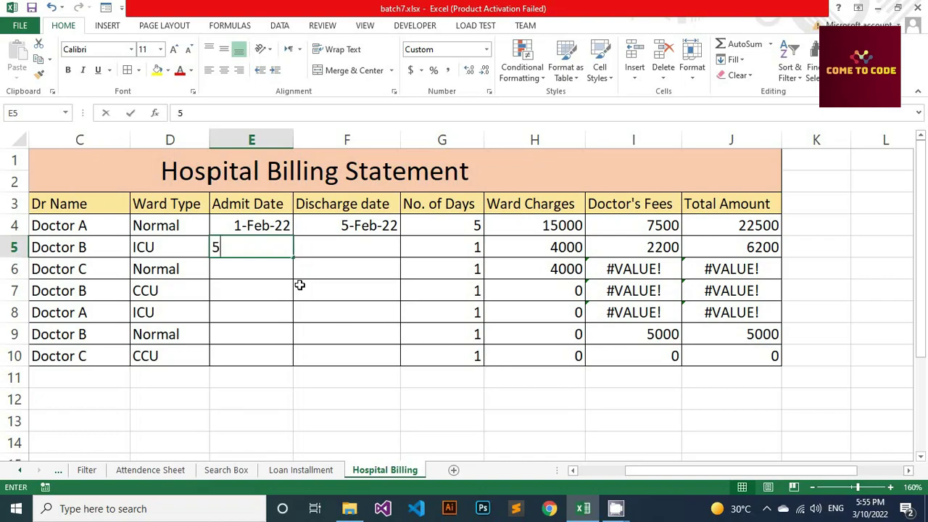
key(BackSpace)
text(6-F)
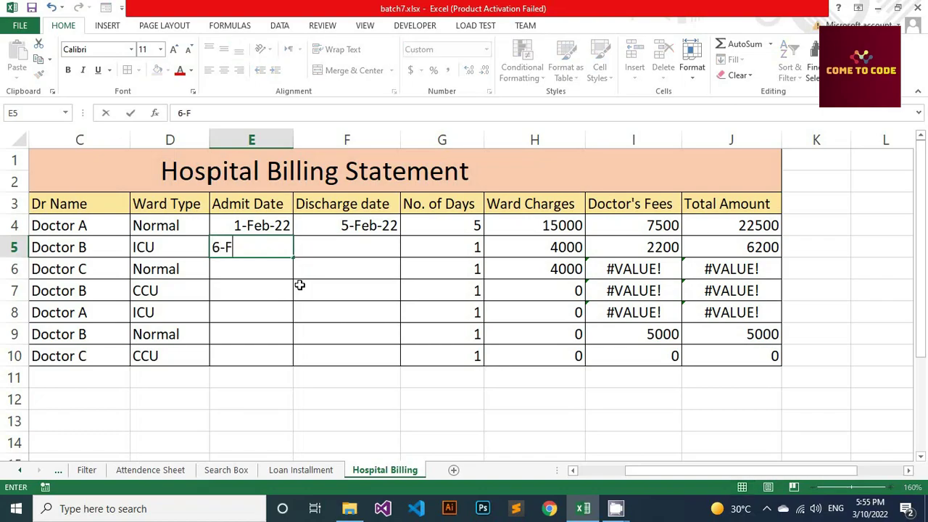
text(eb-22)
key(Tab)
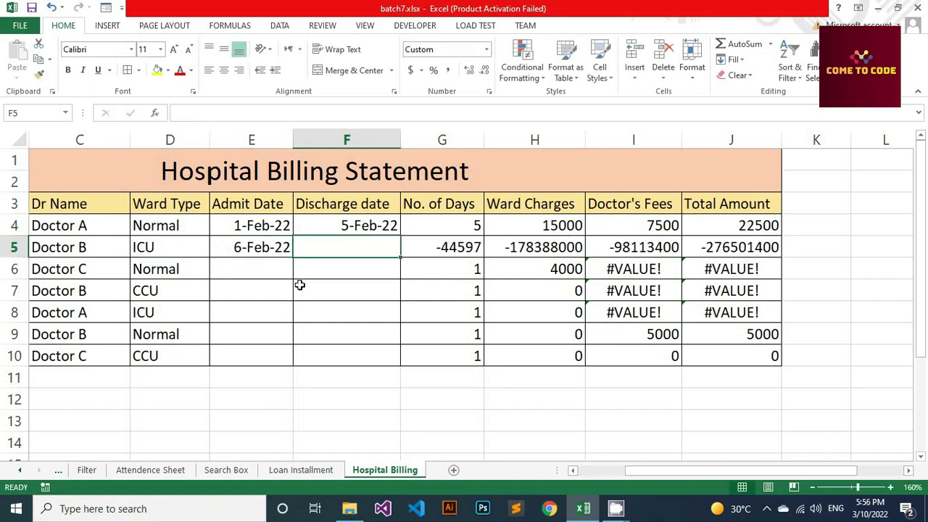
text(15)
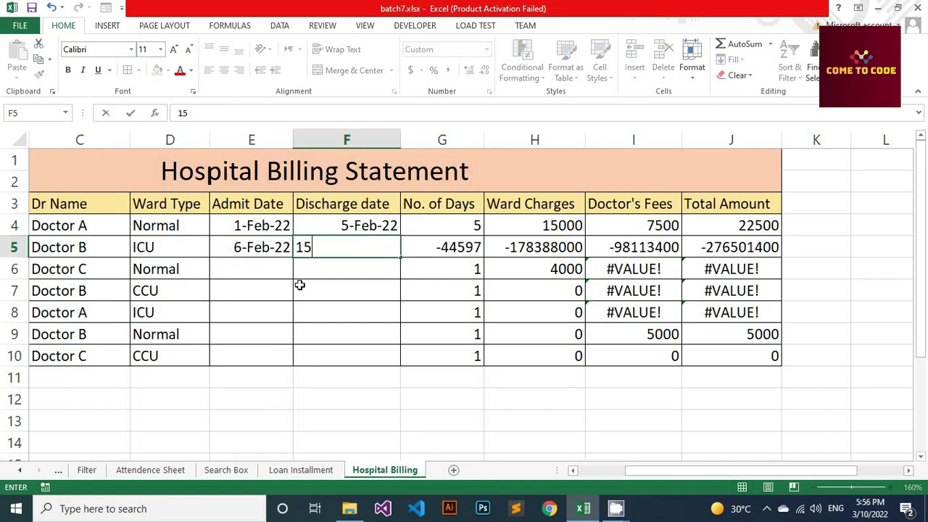
text(feb)
text(-22)
key(Tab)
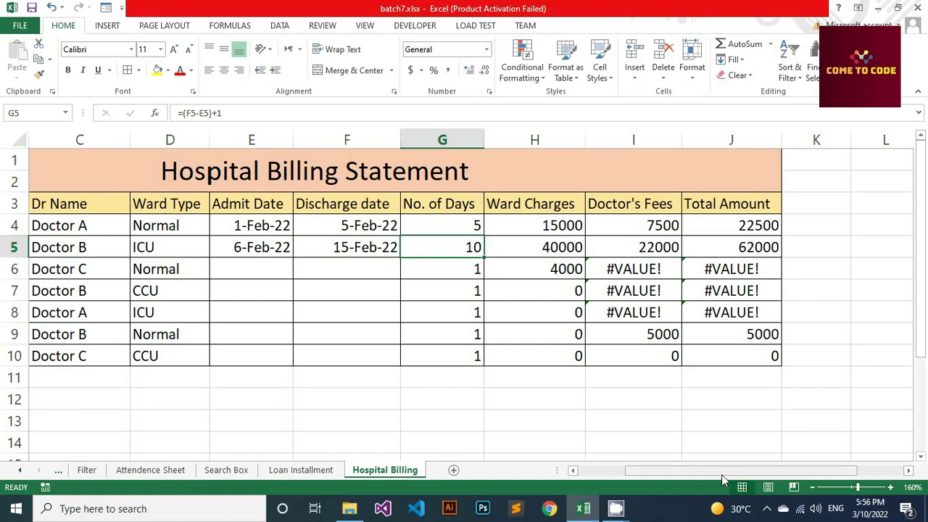
drag(721, 474, 769, 474)
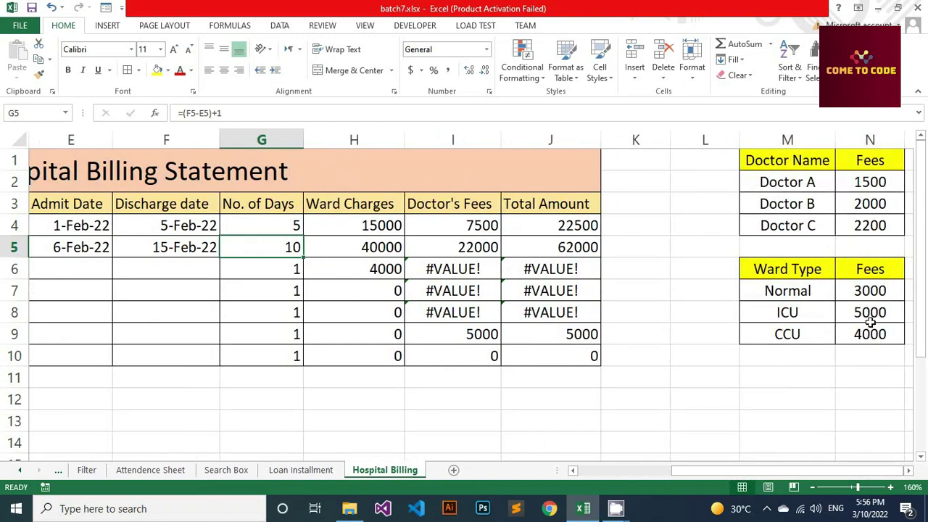
Step: In H5's ward charge formula, change the Normal fee reference from N8 to N7
click(870, 318)
drag(756, 471, 708, 475)
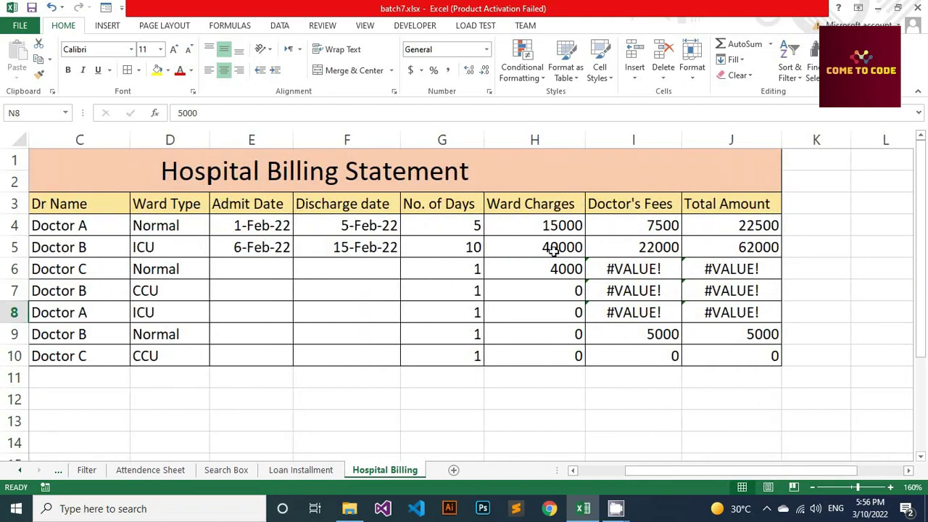
double_click(553, 250)
drag(731, 472, 782, 471)
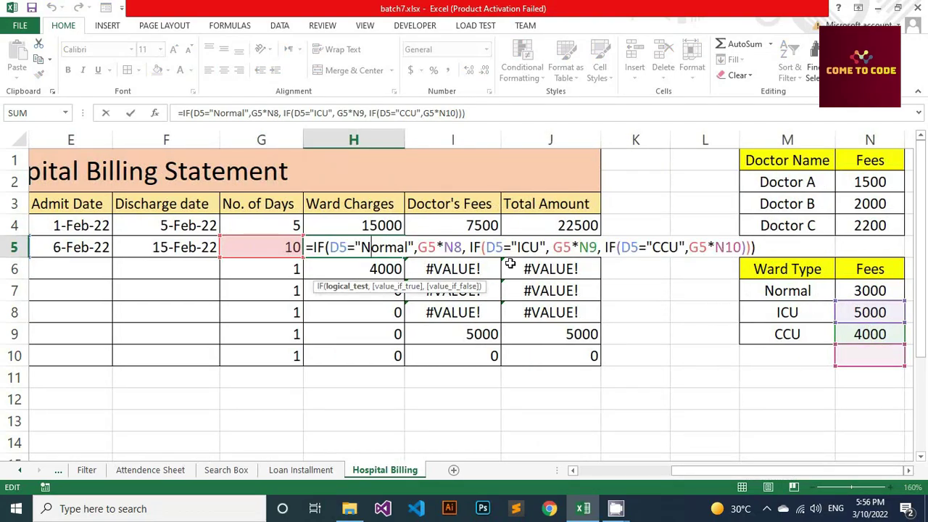
click(462, 248)
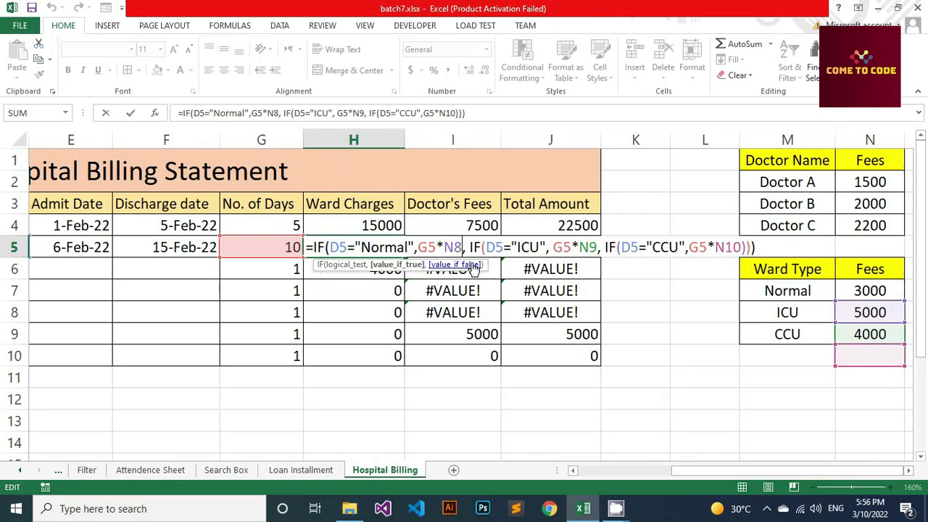
key(BackSpace)
key(BackSpace)
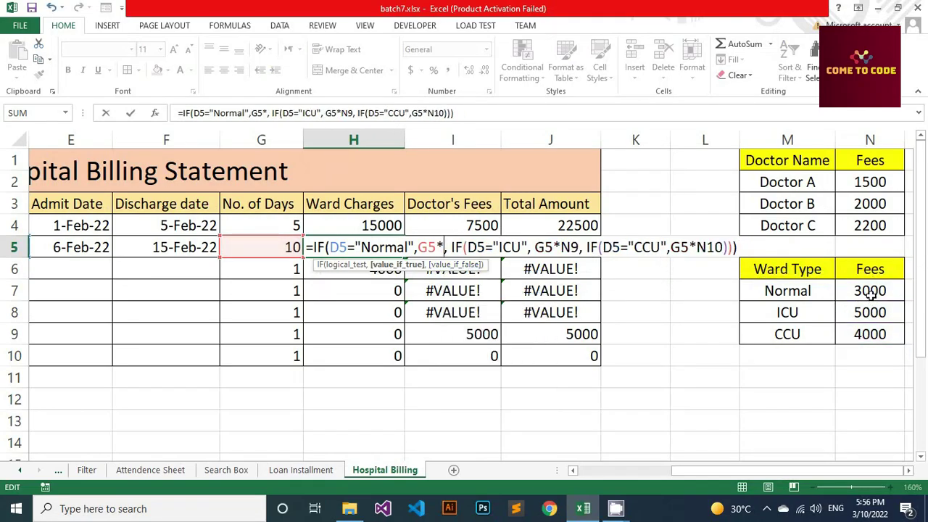
click(869, 292)
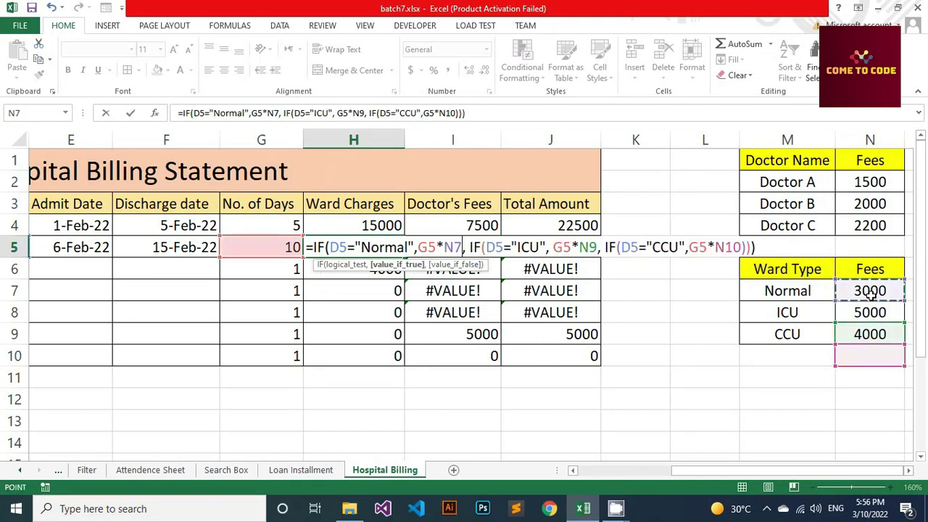
Step: Change H5's ICU fee reference to N8 and its CCU reference from N10 to N9
click(595, 247)
key(BackSpace)
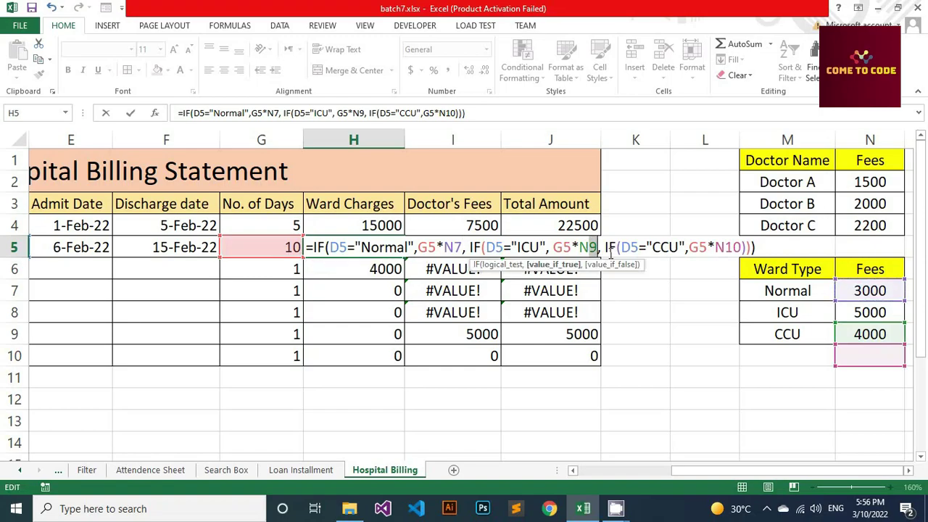
text(8)
click(725, 247)
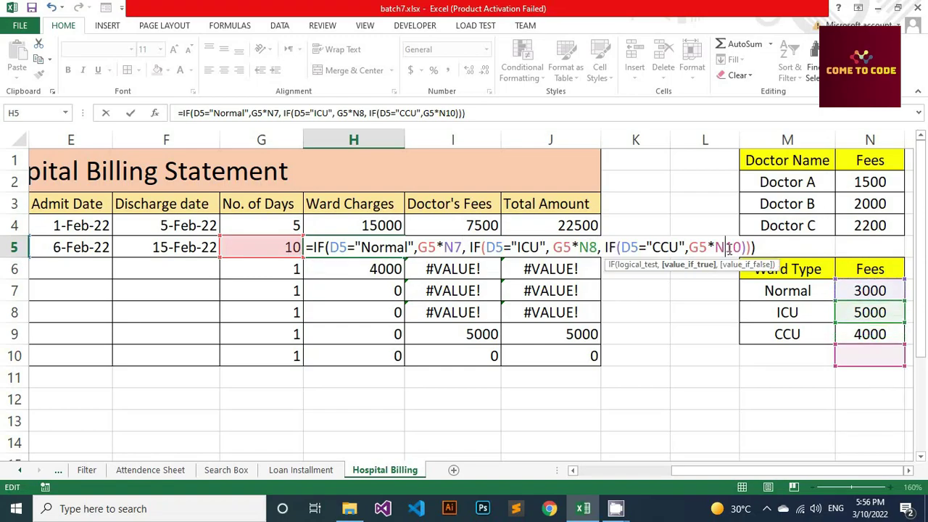
key(shift+Right)
key(shift+Right)
text(9)
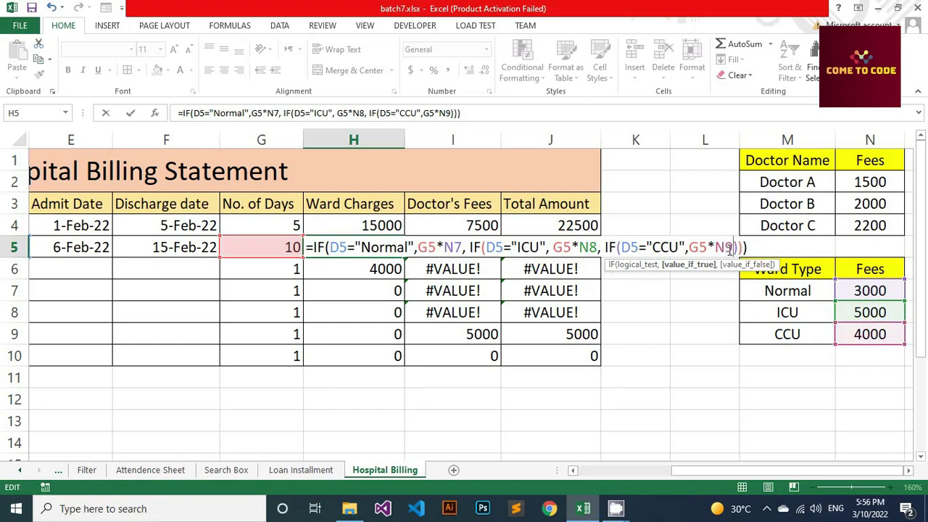
key(Return)
Step: Check row 5's day count, its 50000 ward charges and the ICU fee of 5000 in N8
click(368, 247)
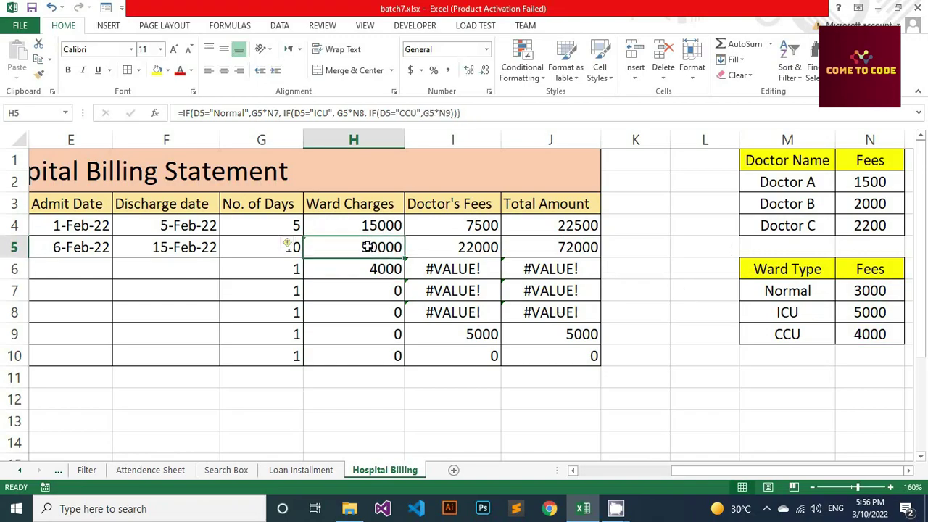
click(260, 248)
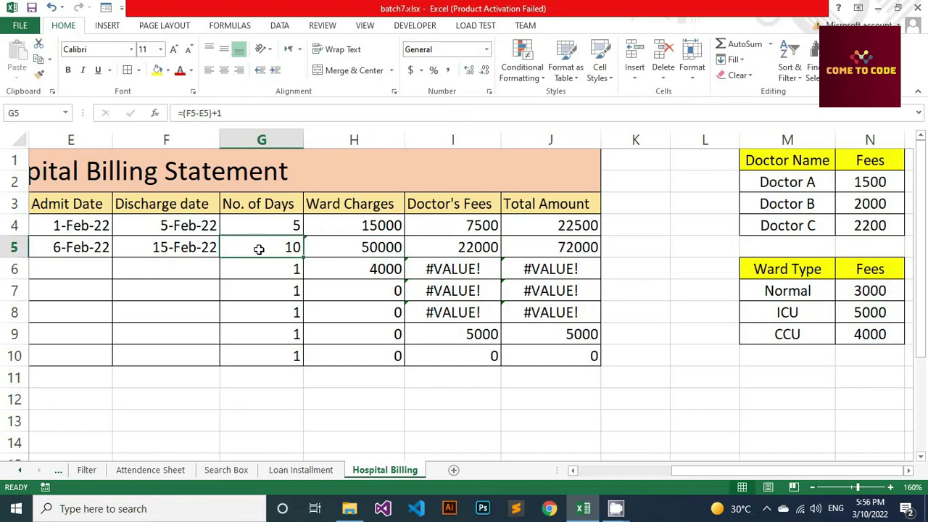
click(846, 313)
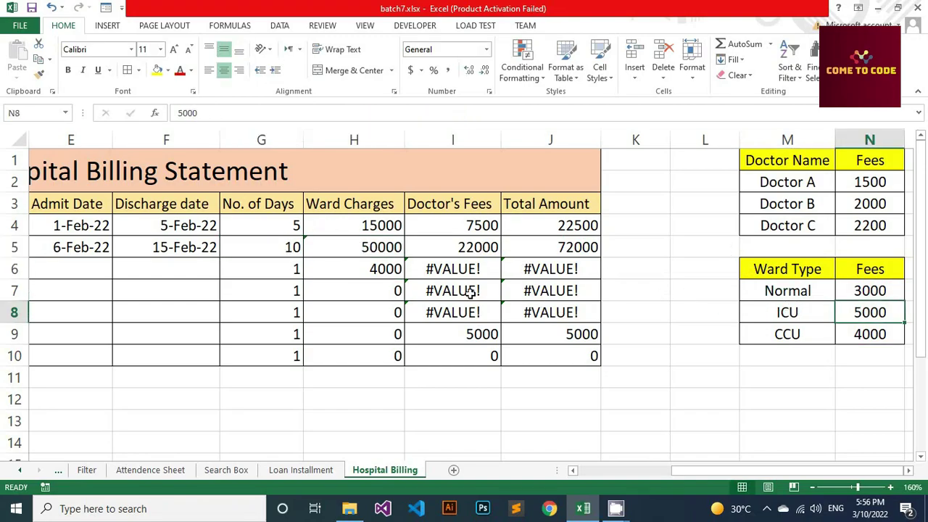
click(287, 250)
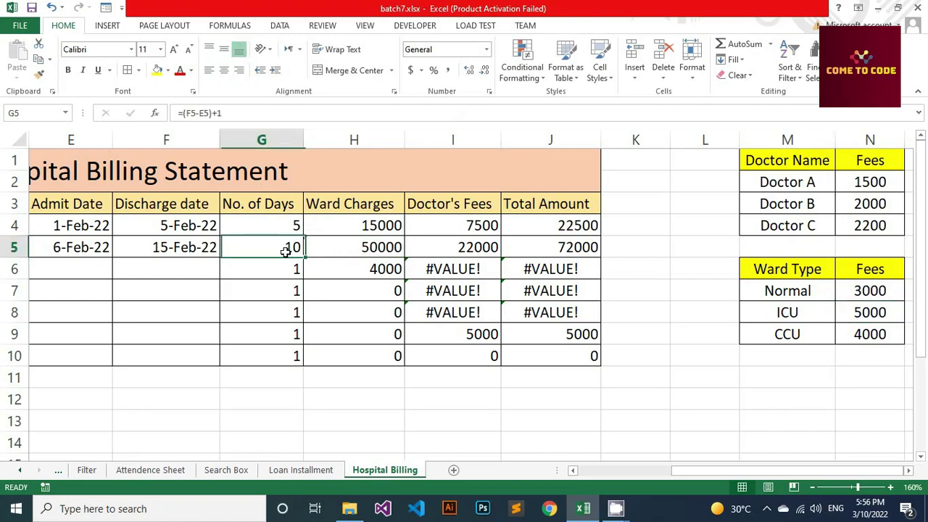
click(346, 255)
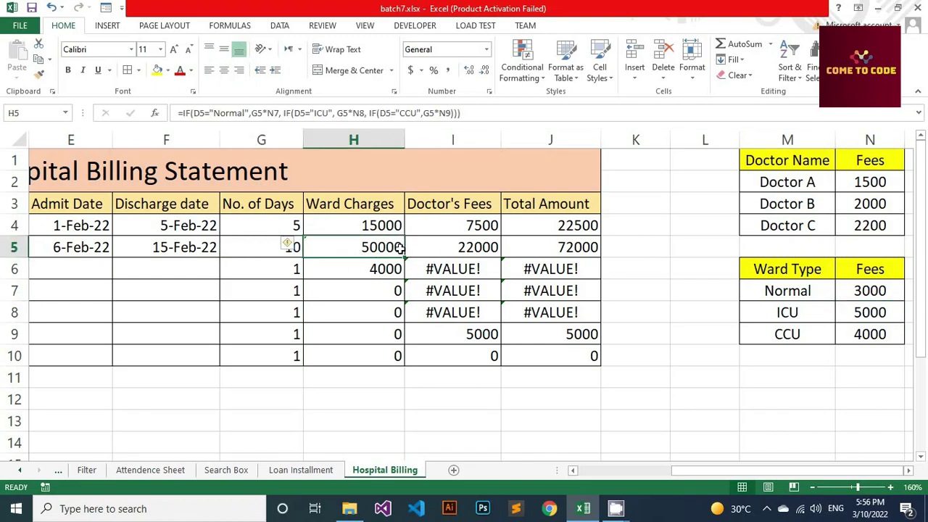
Step: In I5, change the fee references N3, N4 and N5 to N2, N3 and N4
double_click(442, 247)
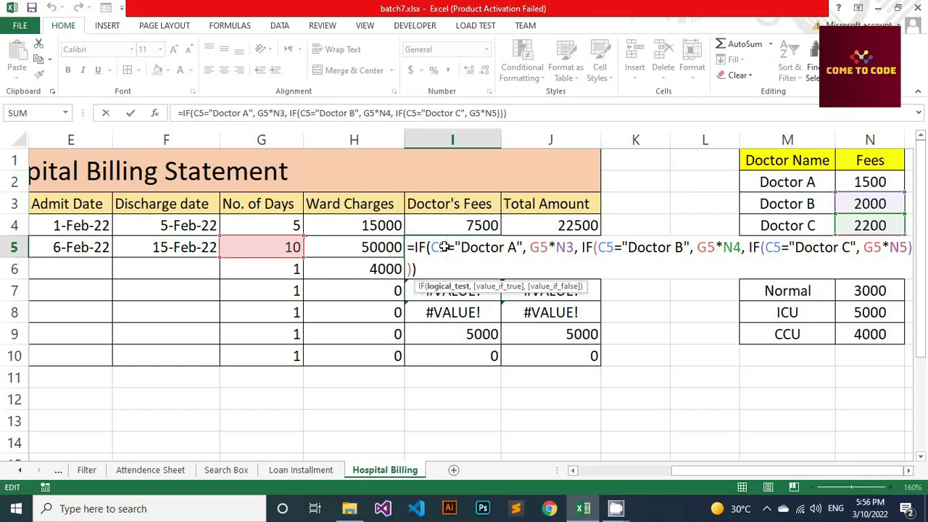
click(569, 248)
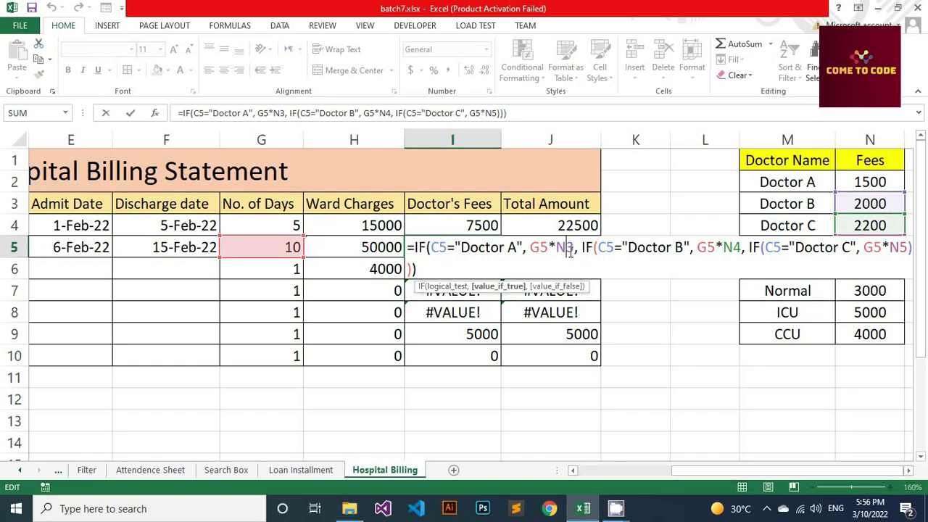
key(shift+Left)
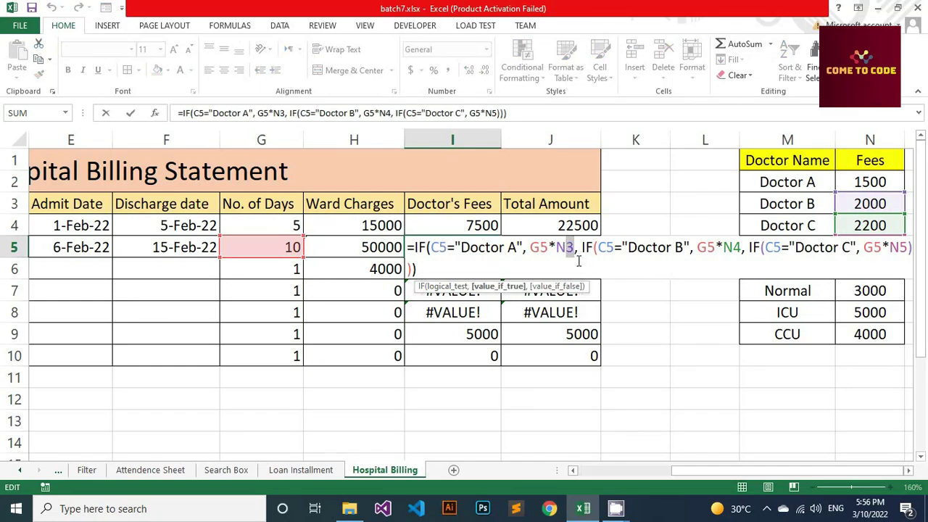
text(2)
key(Right)
key(Right)
key(Right)
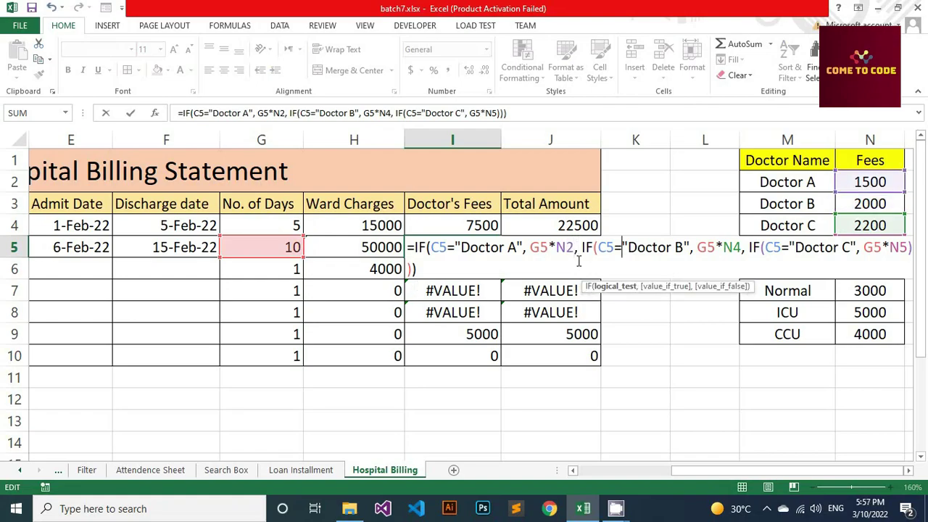
key(Right)
key(Right)
key(Right)
key(Right)
key(Right)
key(shift+Right)
text(3)
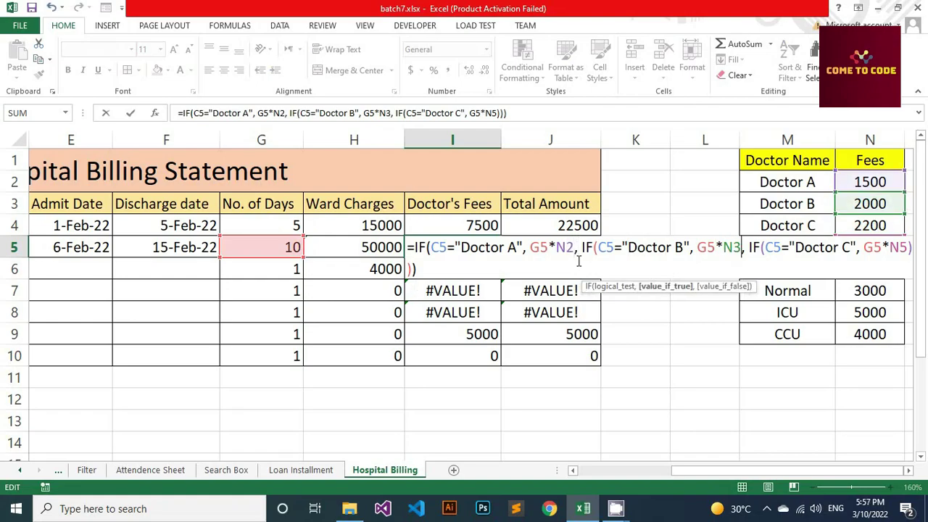
key(Right)
key(Right)
key(Right)
key(Right)
key(Right)
key(Right)
key(Right)
key(Right)
key(Right)
key(Right)
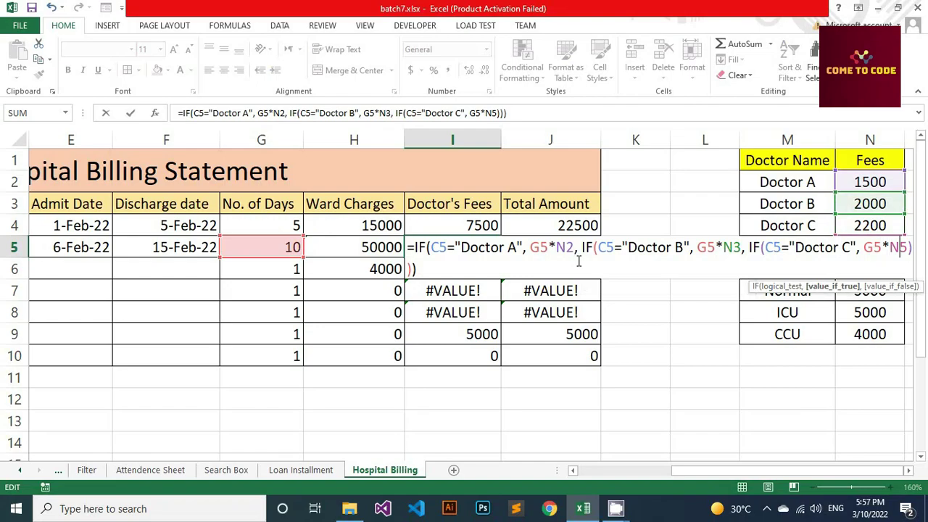
key(shift+Right)
text(4)
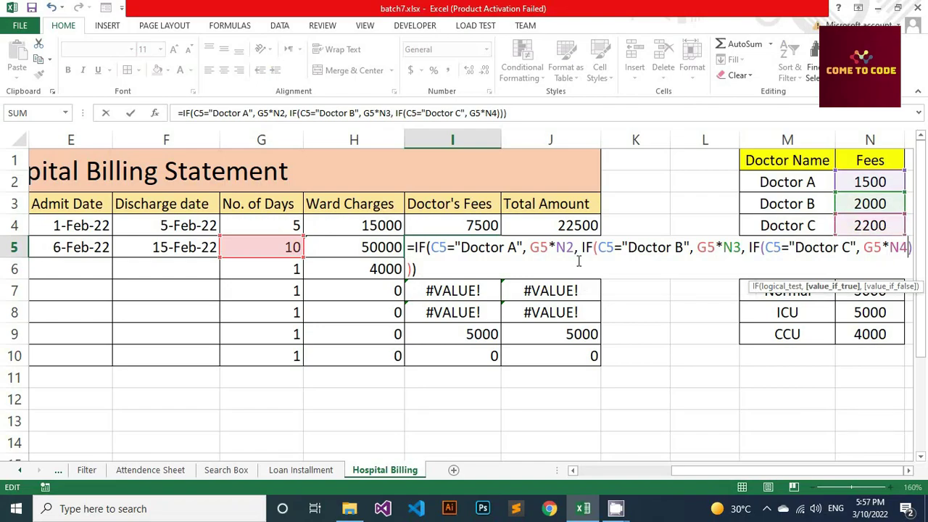
key(Return)
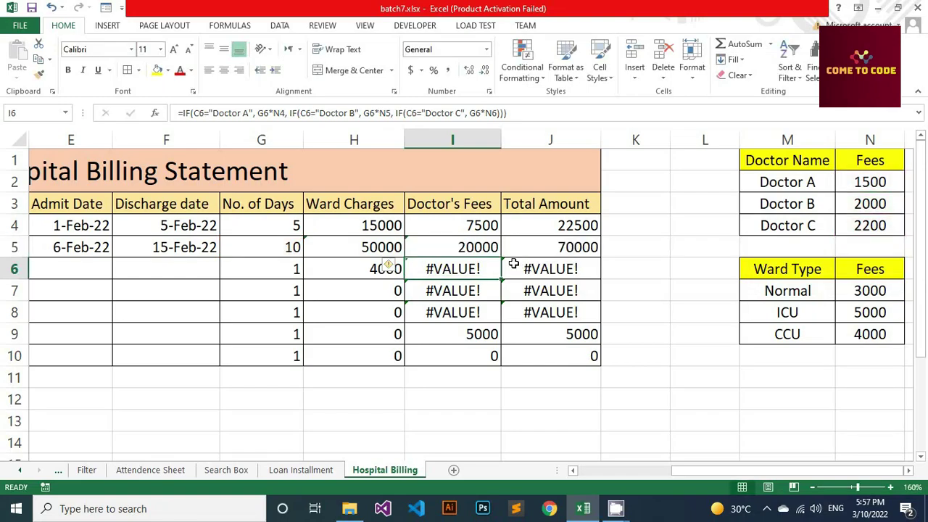
Step: Review I5's corrected formula and J5's Total Amount of 70000
double_click(471, 248)
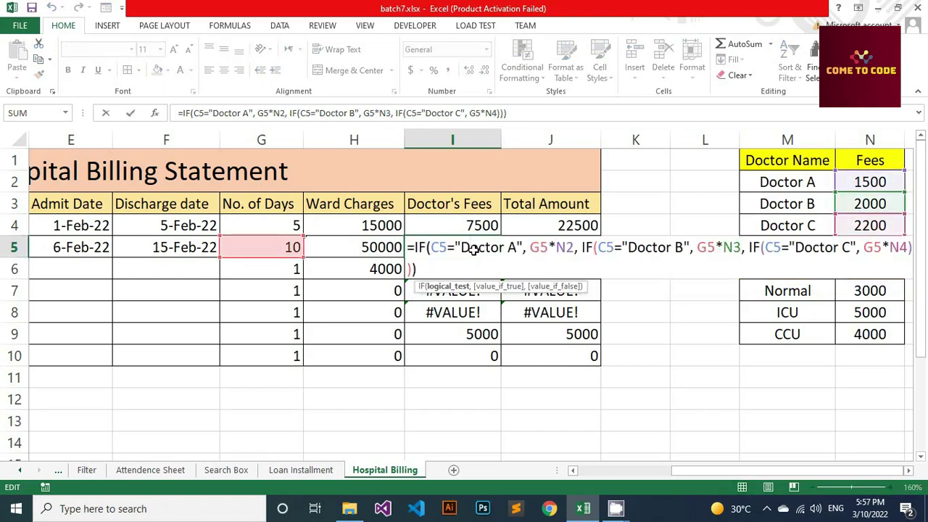
key(Escape)
click(545, 248)
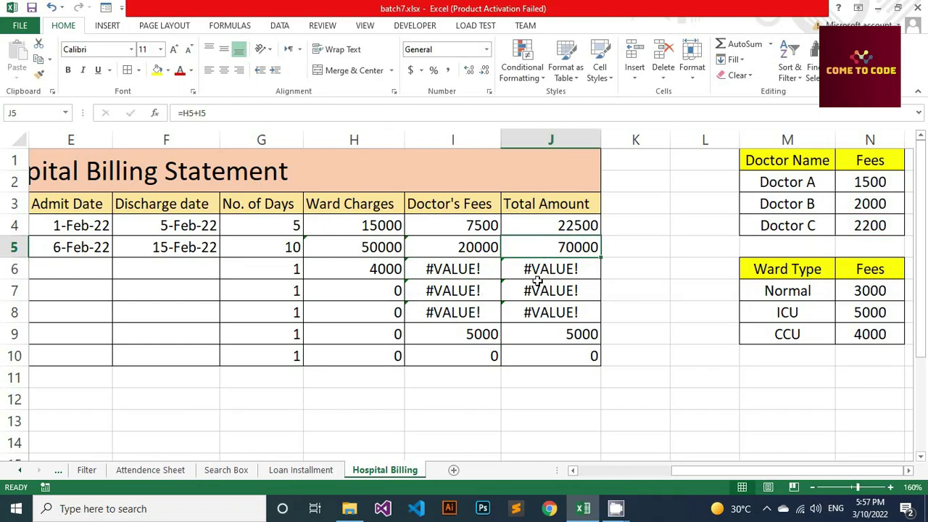
drag(661, 468, 630, 471)
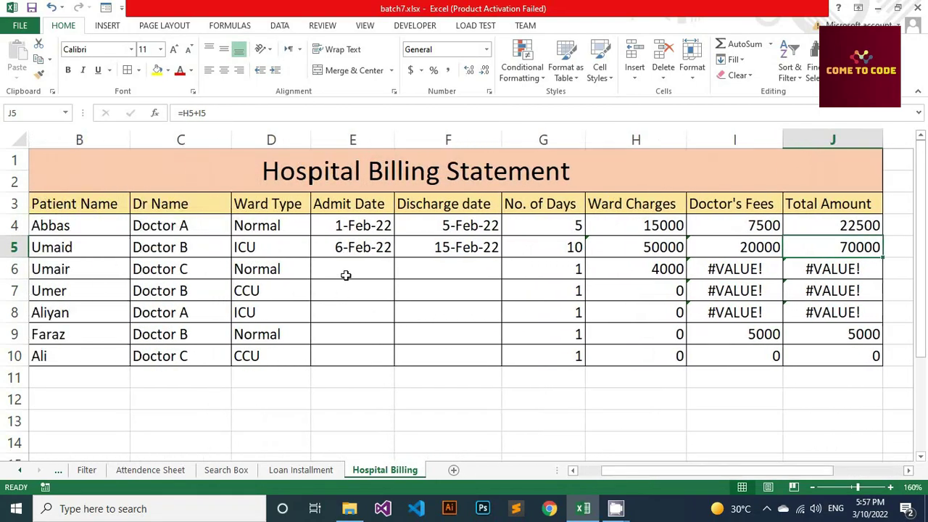
Step: Enter admit date 10-Feb-22 in E7 and discharge date 22-Feb-22 in F7, giving 13 days
click(350, 290)
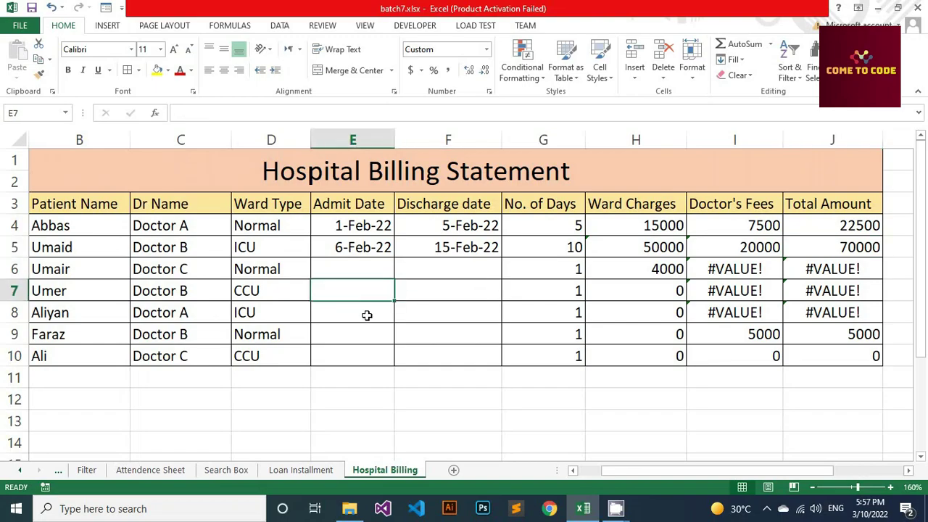
text(10-)
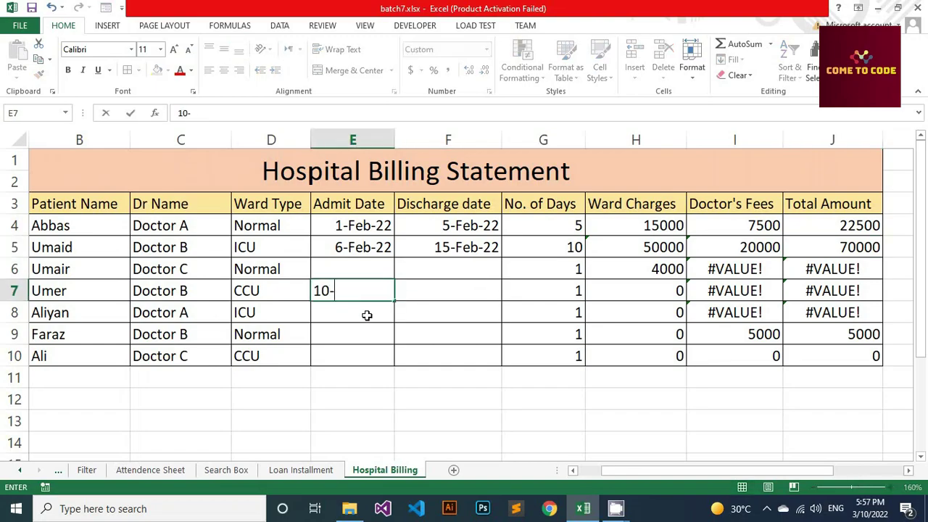
text(Feb-22)
key(Tab)
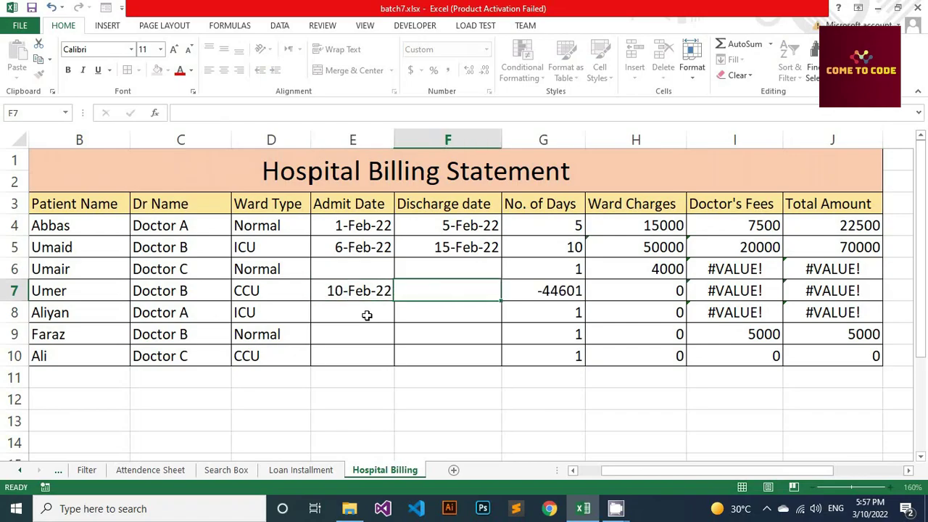
text(22-)
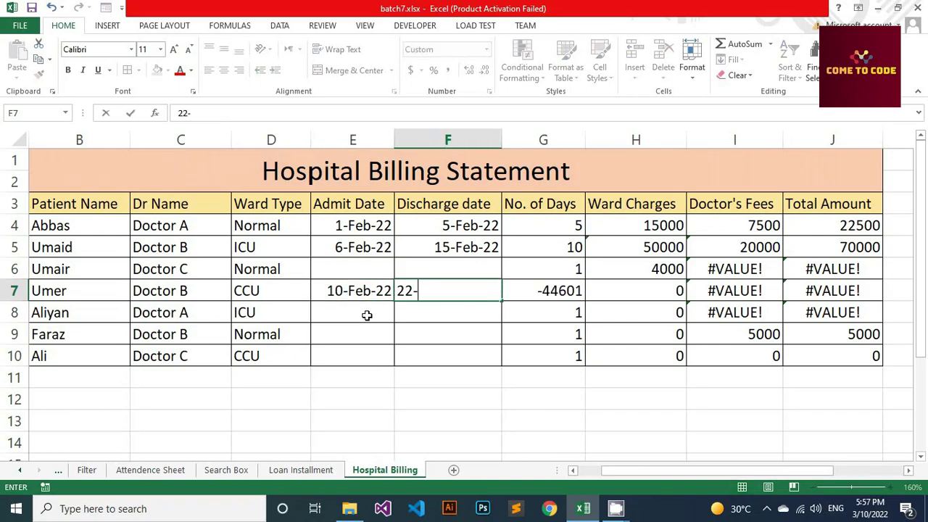
text(feb-22)
key(ctrl+Return)
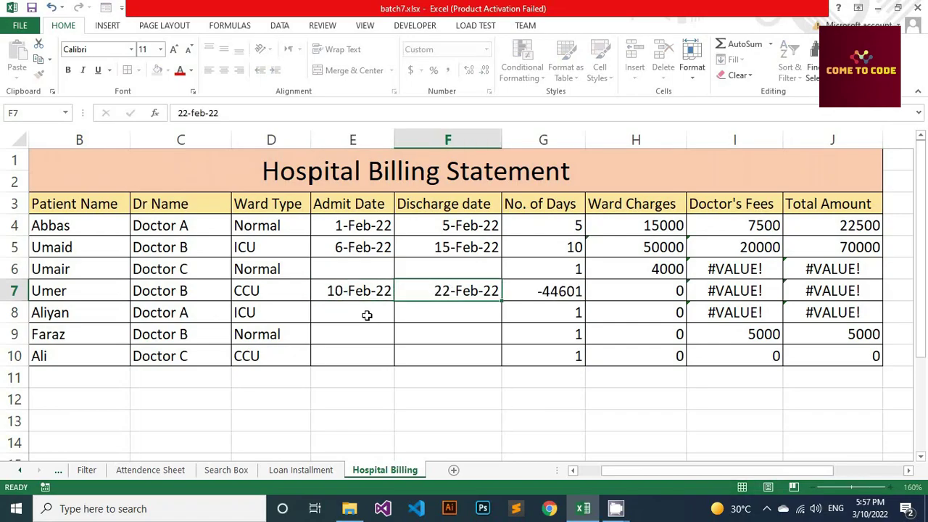
key(Tab)
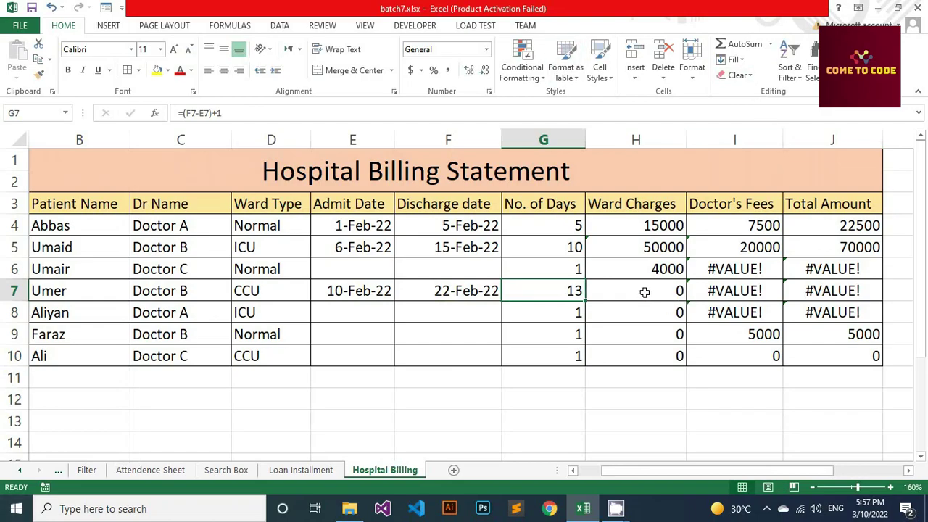
Step: In H7, replace N10, N11 and N12 with N7, N8 and N9, so 13 CCU days cost 52000
double_click(644, 292)
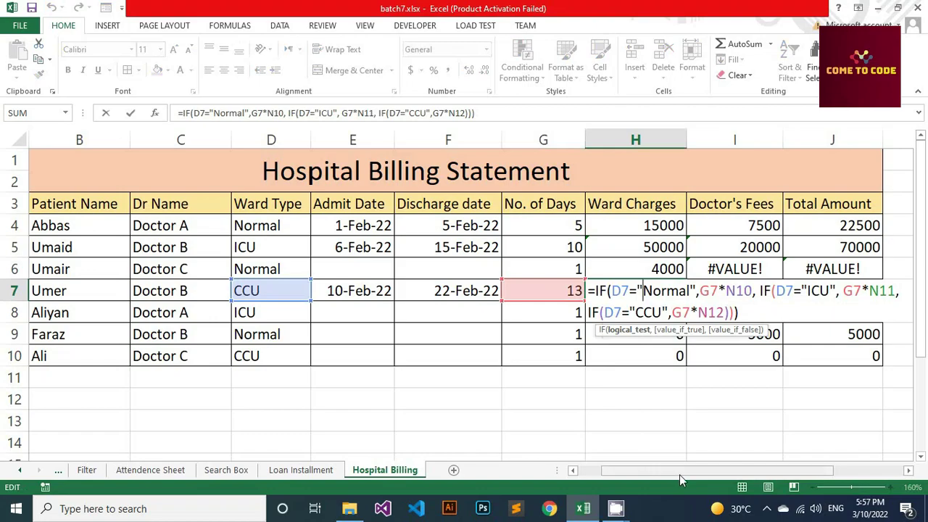
drag(681, 471, 745, 458)
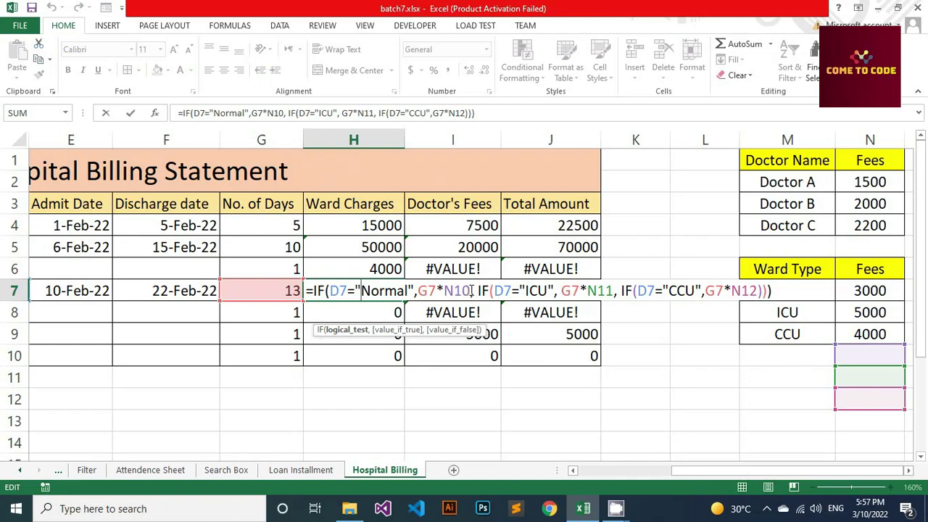
drag(468, 290, 445, 290)
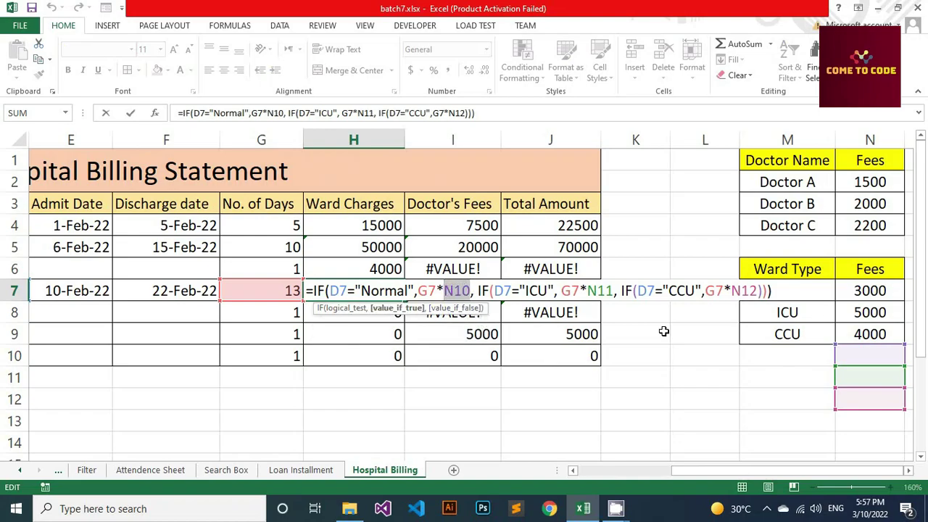
click(861, 292)
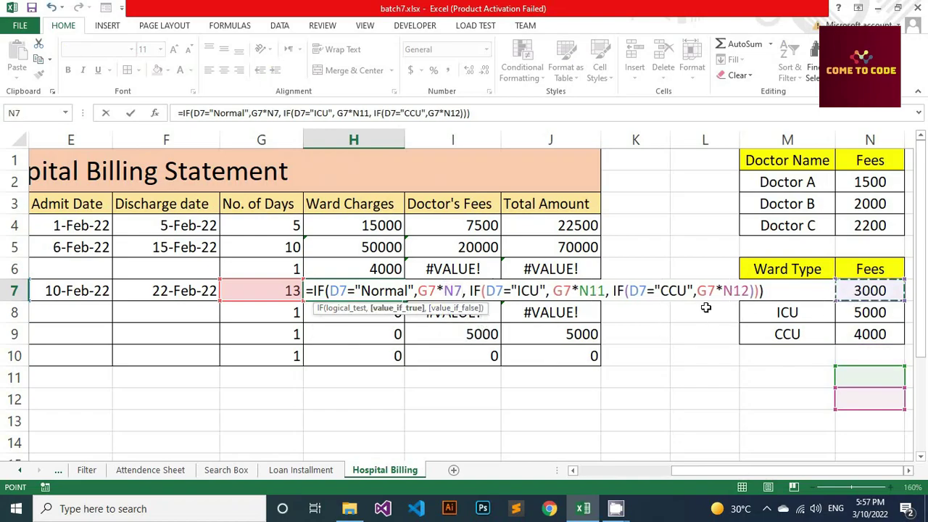
drag(606, 291, 578, 291)
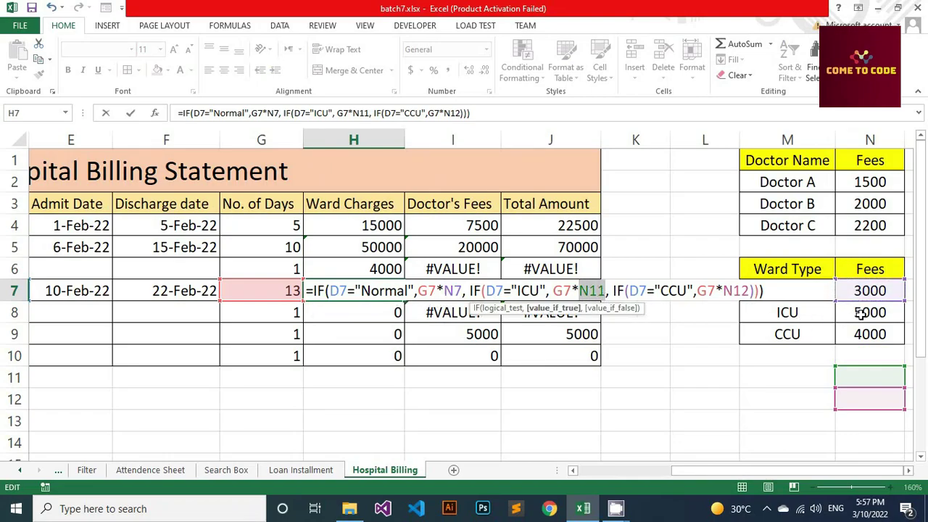
click(861, 313)
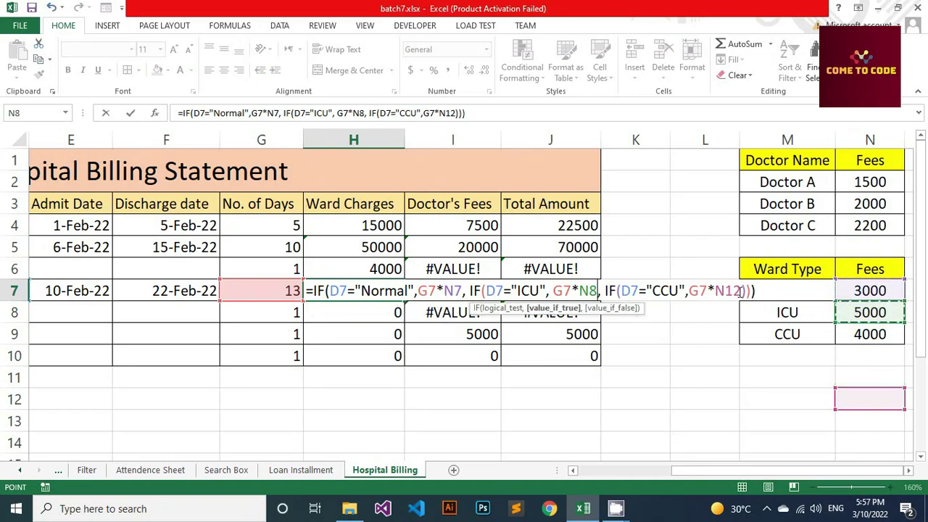
drag(732, 290, 716, 290)
click(870, 334)
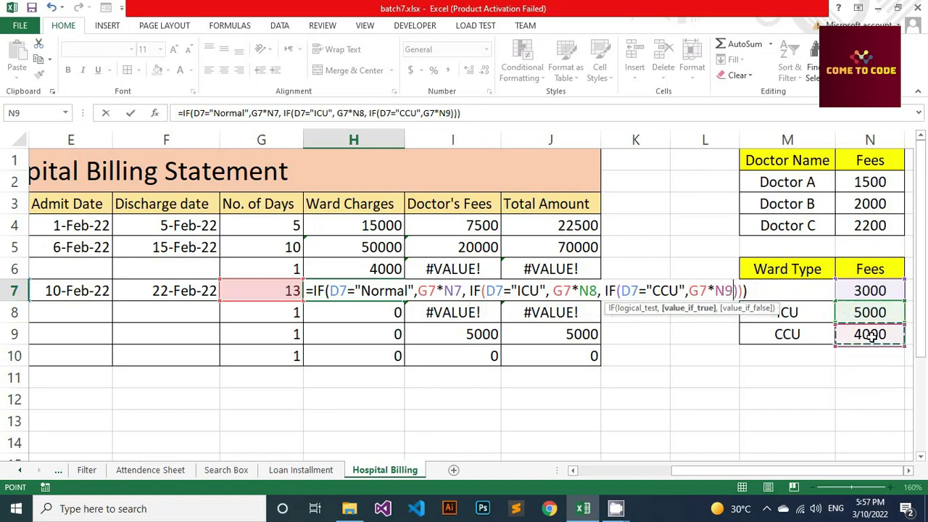
key(Return)
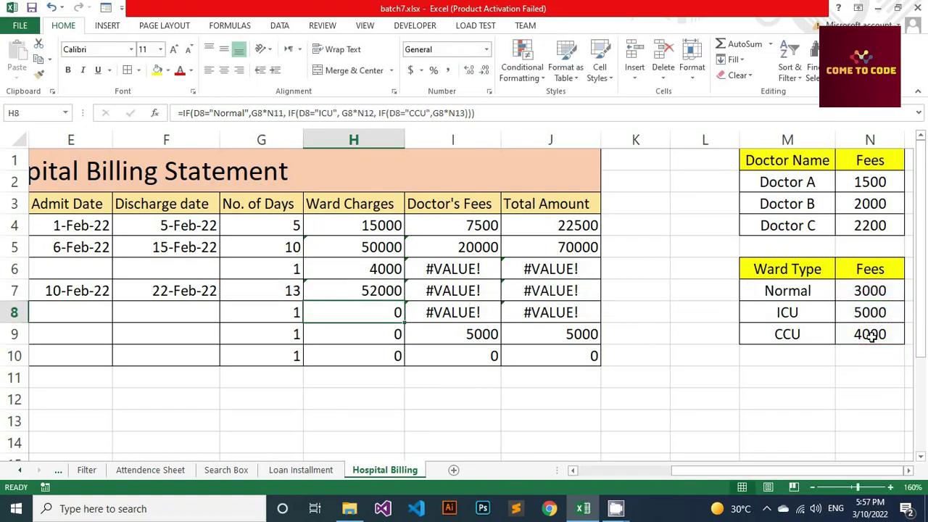
click(371, 291)
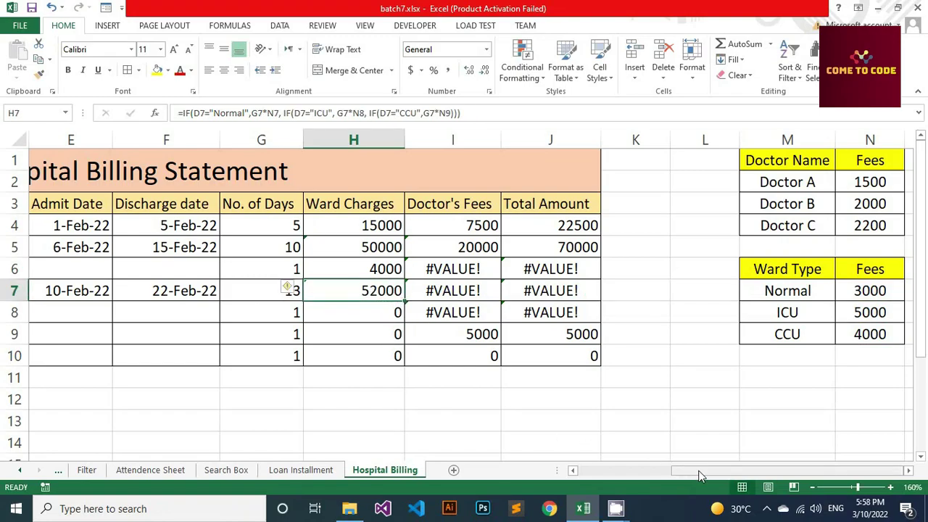
drag(700, 475, 594, 475)
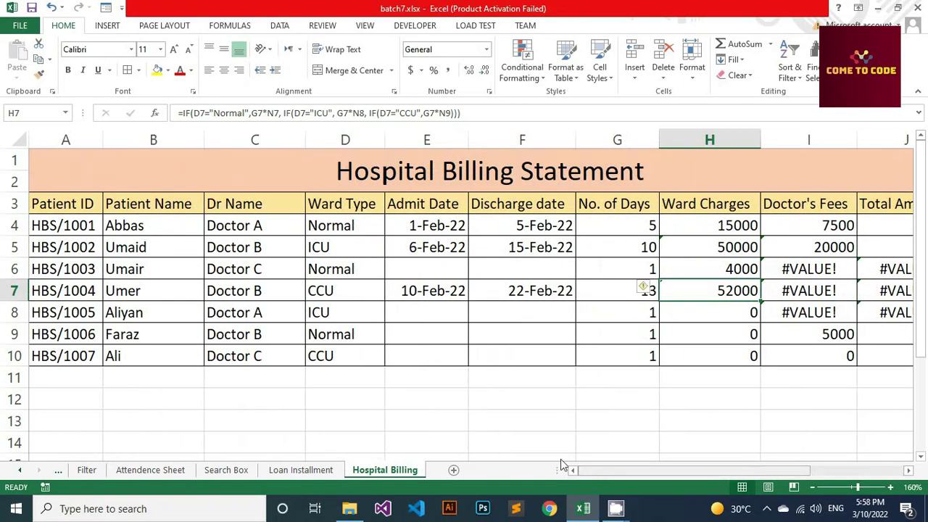